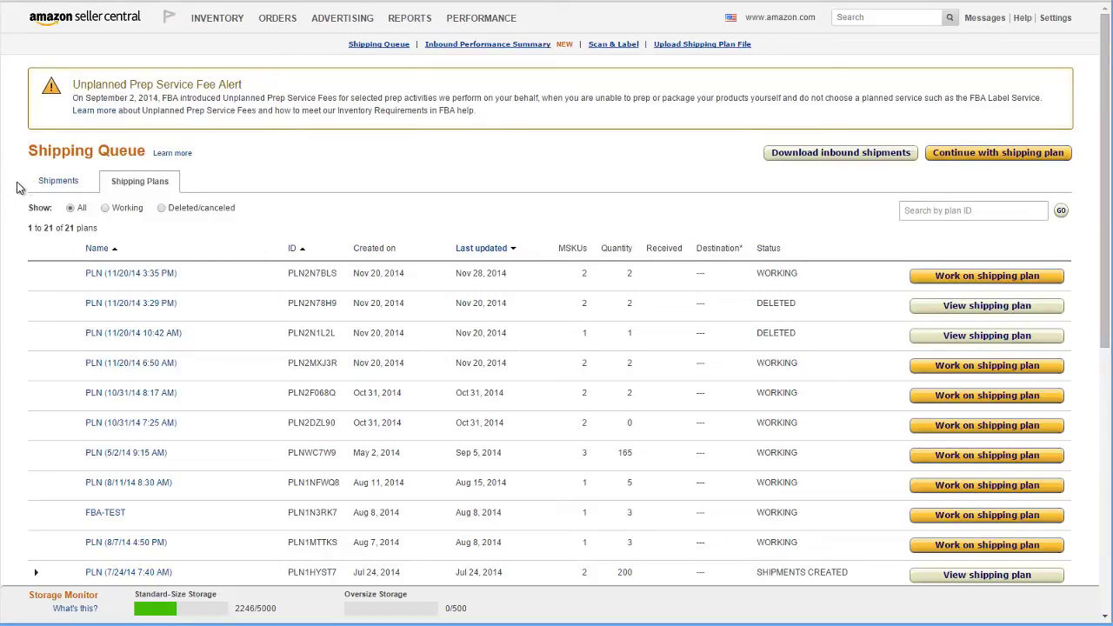
# - Show the shipments list in the Amazon Seller Central shipping queue
pyautogui.click(50, 186)
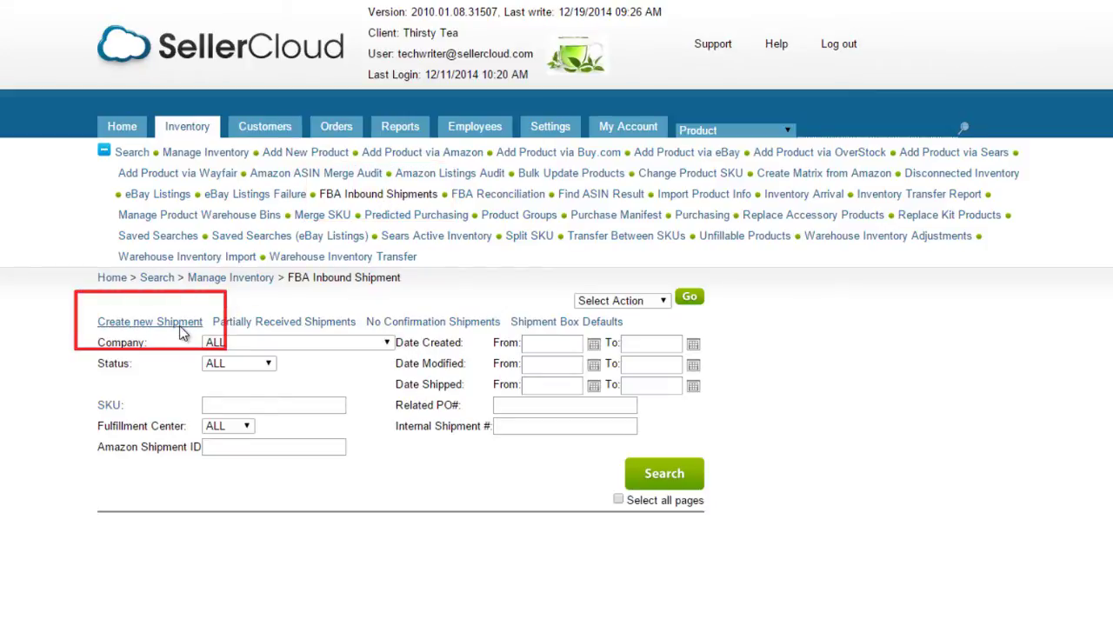
# - In SellerCloud, create a new FBA inbound shipment for company Thirsty Tea with the description "FBA Tutorial"
pyautogui.click(180, 330)
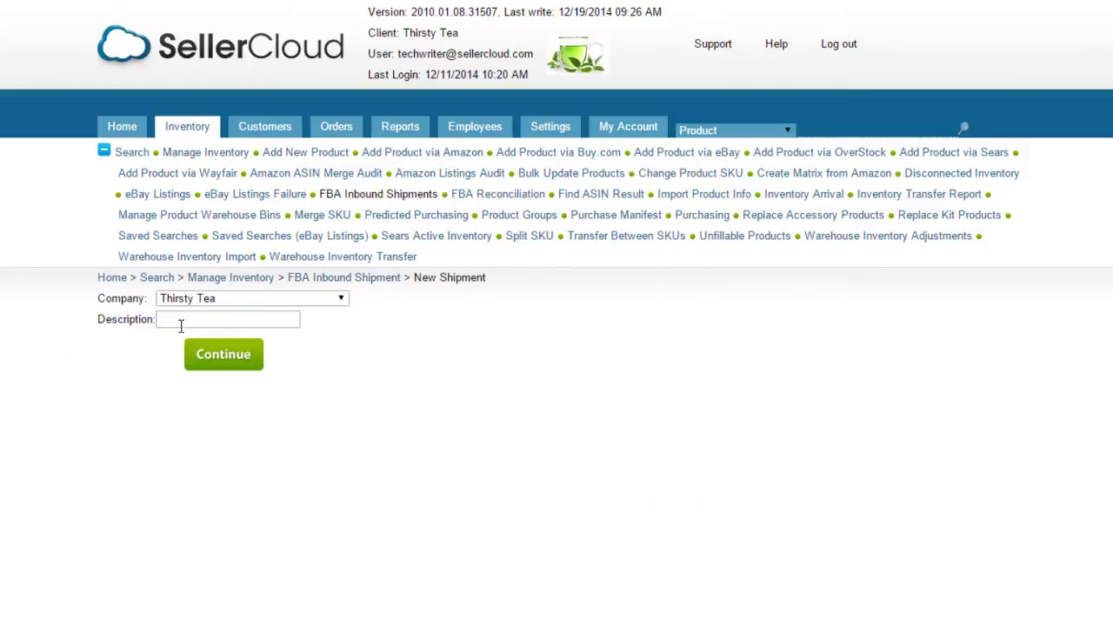
pyautogui.click(340, 300)
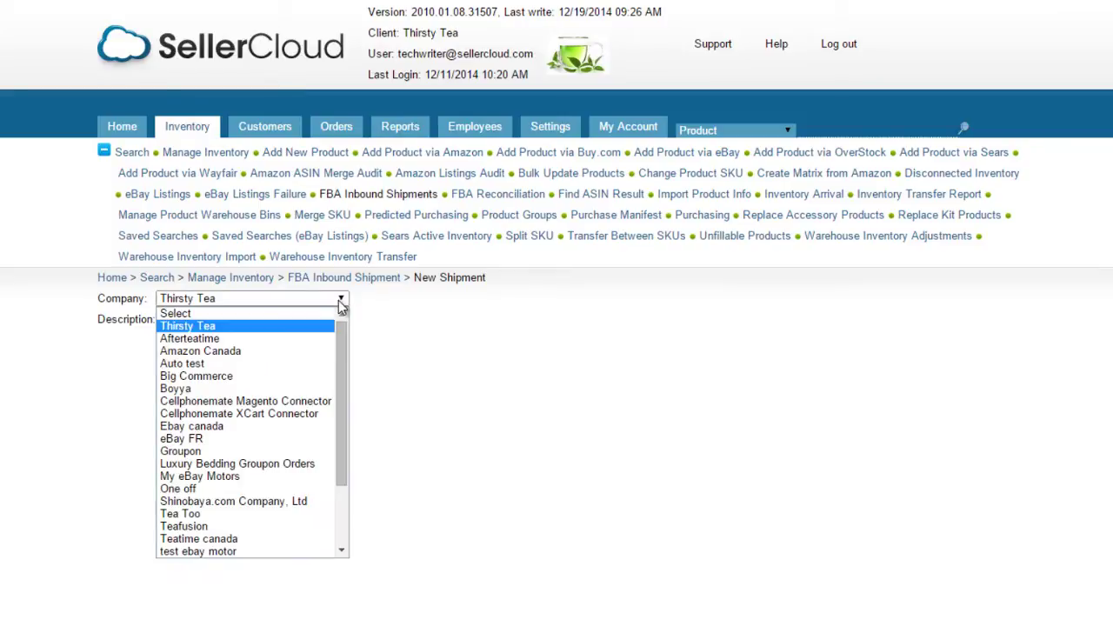
pyautogui.click(339, 300)
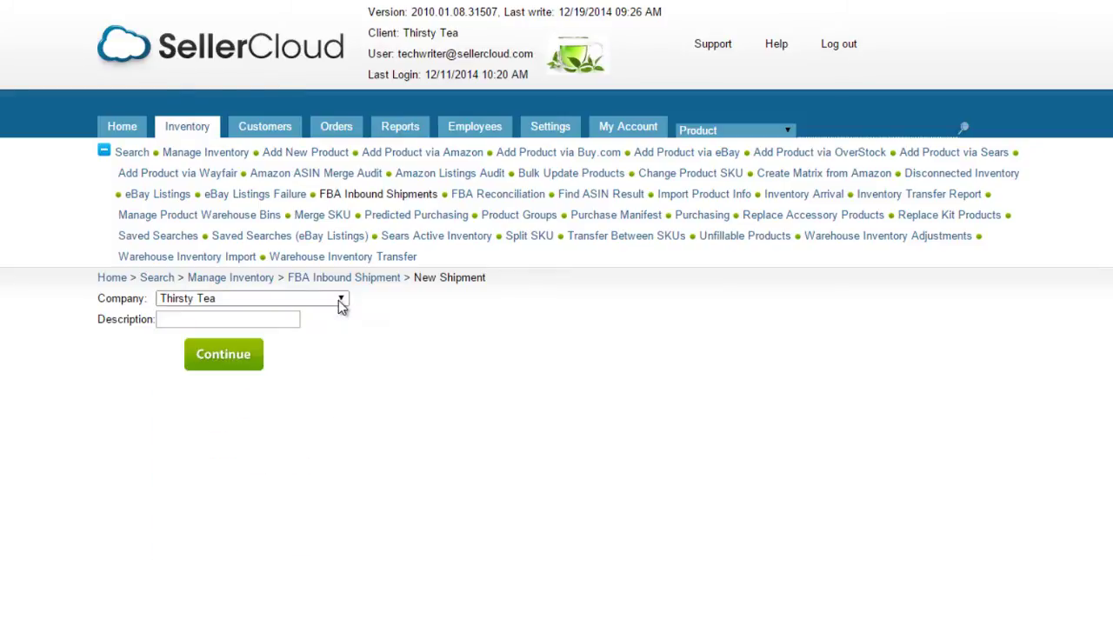
pyautogui.click(297, 319)
pyautogui.write('FBA Tutorial')
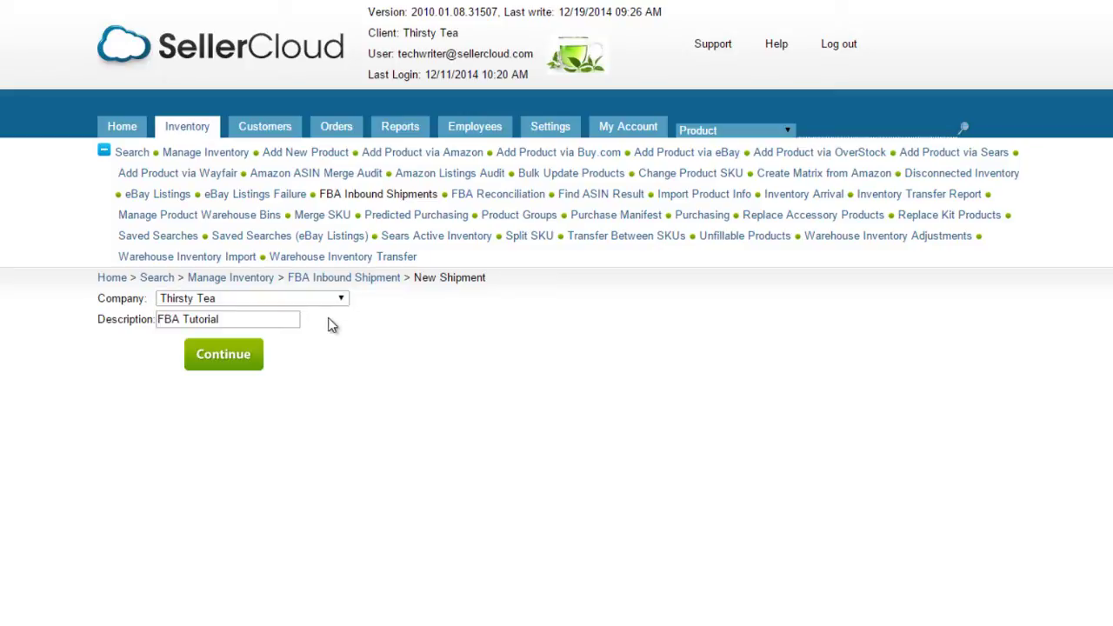
pyautogui.click(253, 373)
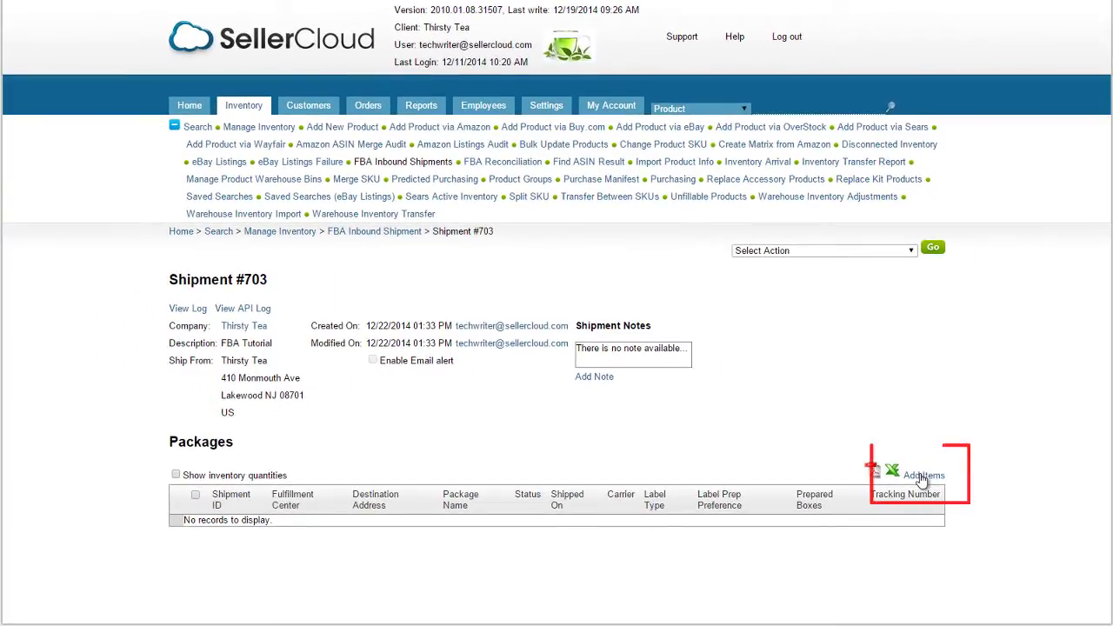
# - Start adding items to the new shipment and search the product catalogue for 00004J
pyautogui.click(922, 475)
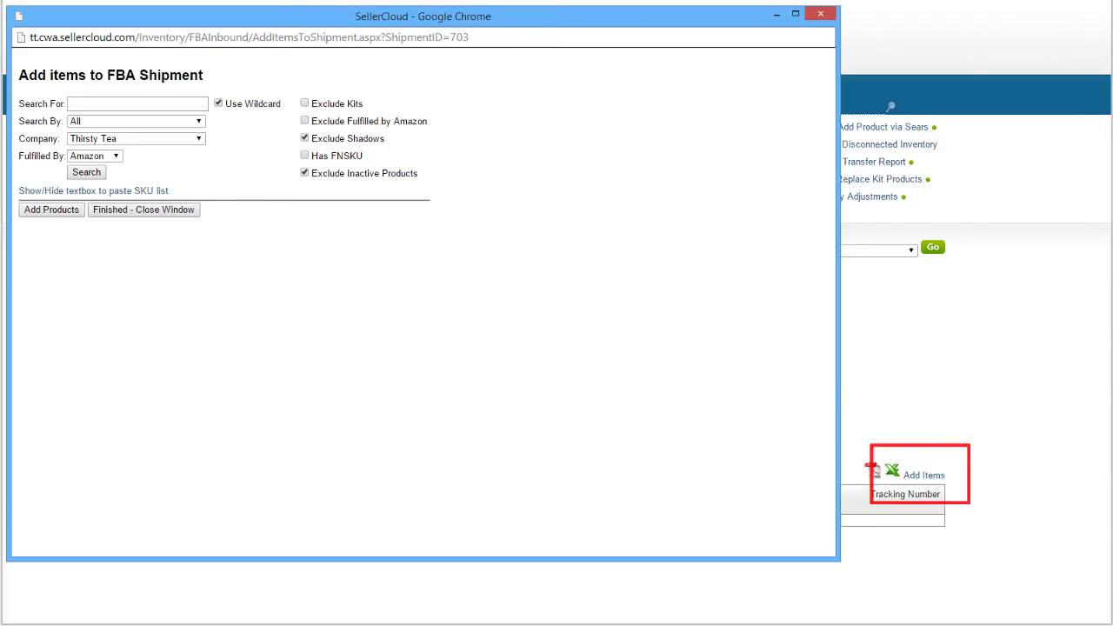
pyautogui.click(121, 104)
pyautogui.press('Down')
pyautogui.press('Escape')
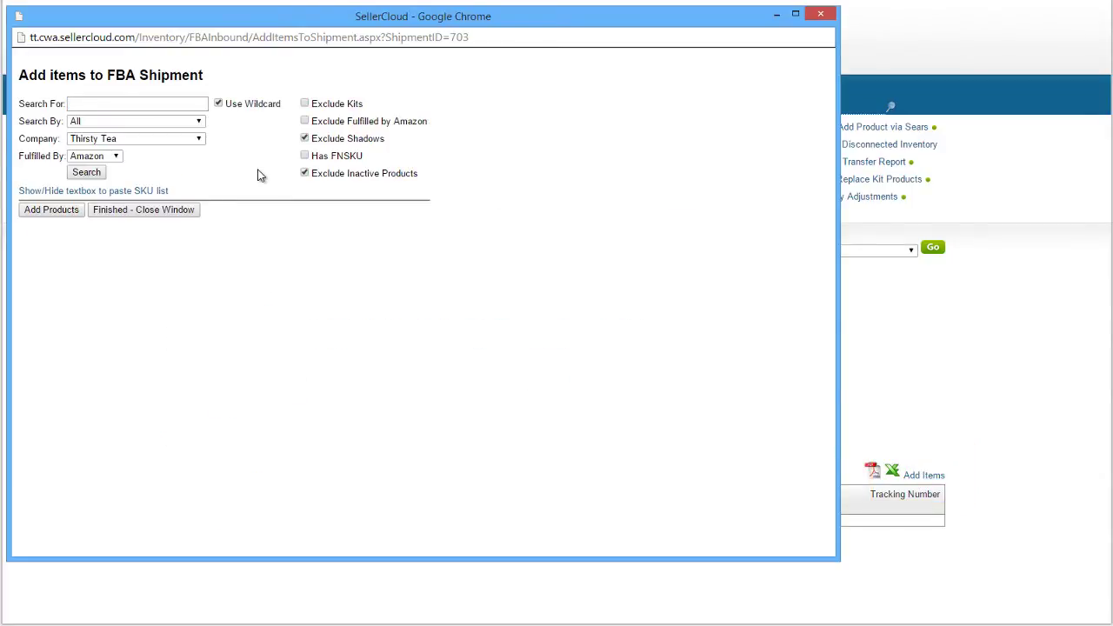
pyautogui.write('00004J')
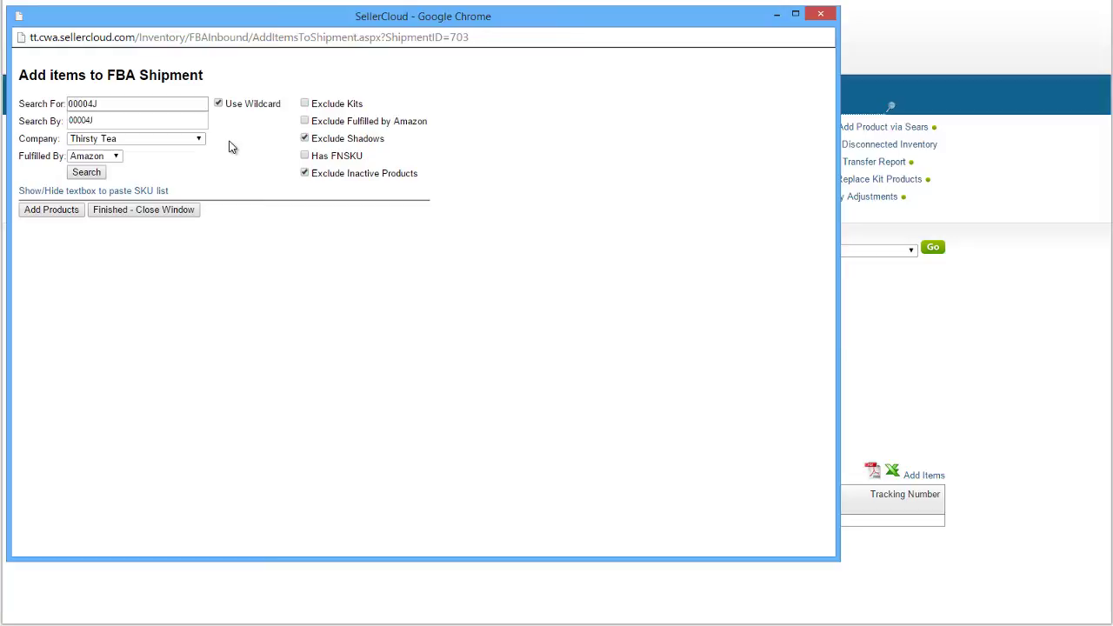
pyautogui.press('Escape')
pyautogui.click(86, 173)
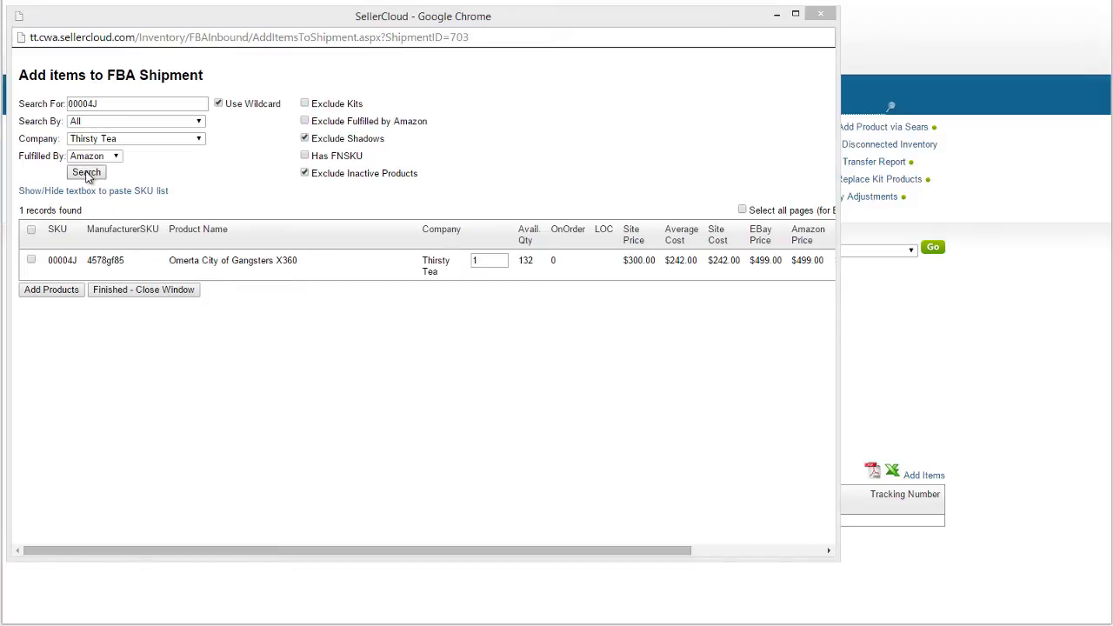
pyautogui.click(89, 192)
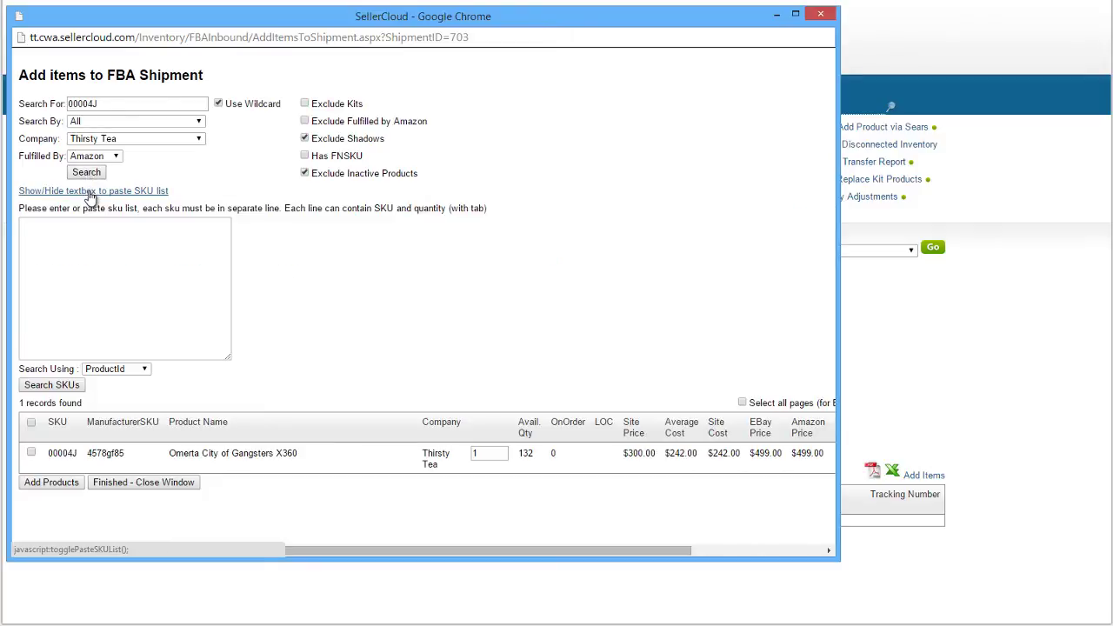
pyautogui.click(91, 229)
pyautogui.hotkey('ctrl', 'v')
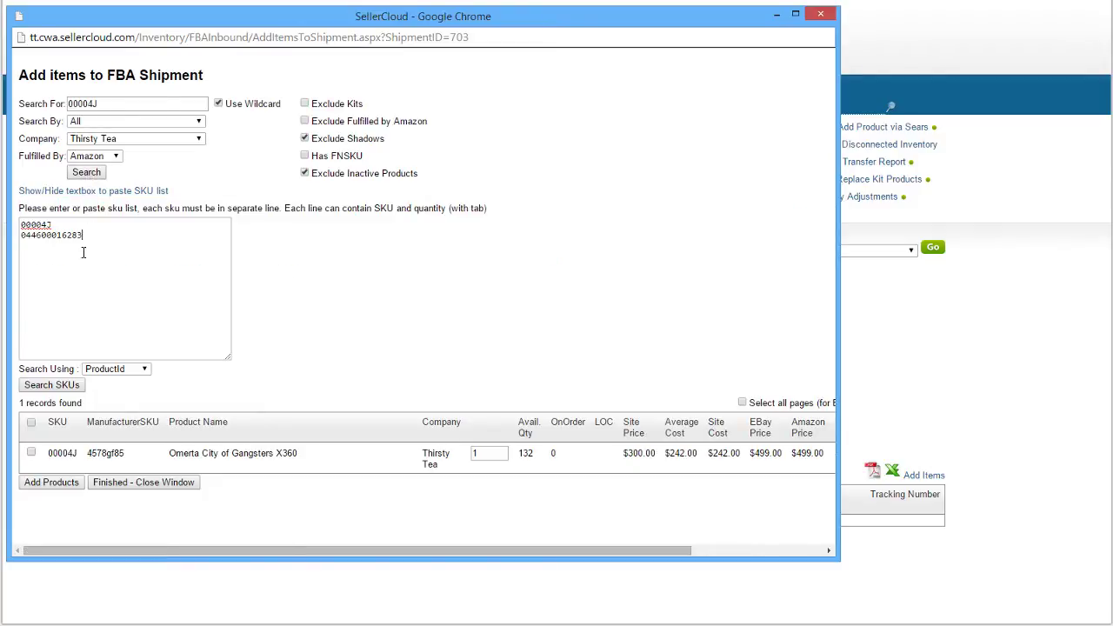
pyautogui.click(68, 390)
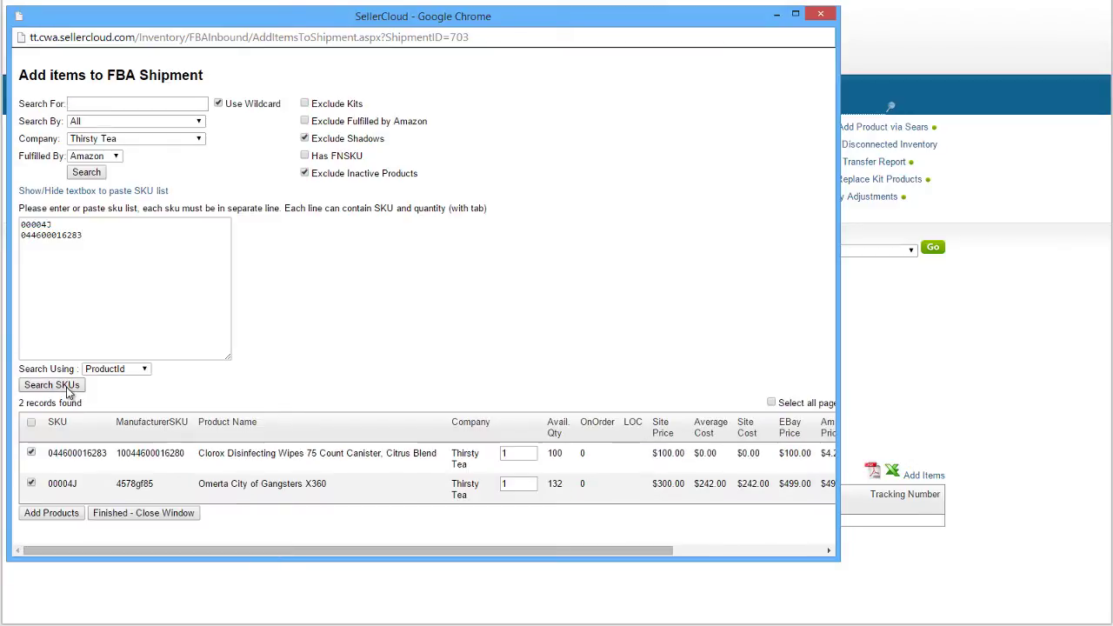
# - Set the quantity of both found products to 100 and add them to the shipment
pyautogui.click(503, 454)
pyautogui.write('00')
pyautogui.click(504, 485)
pyautogui.write('100')
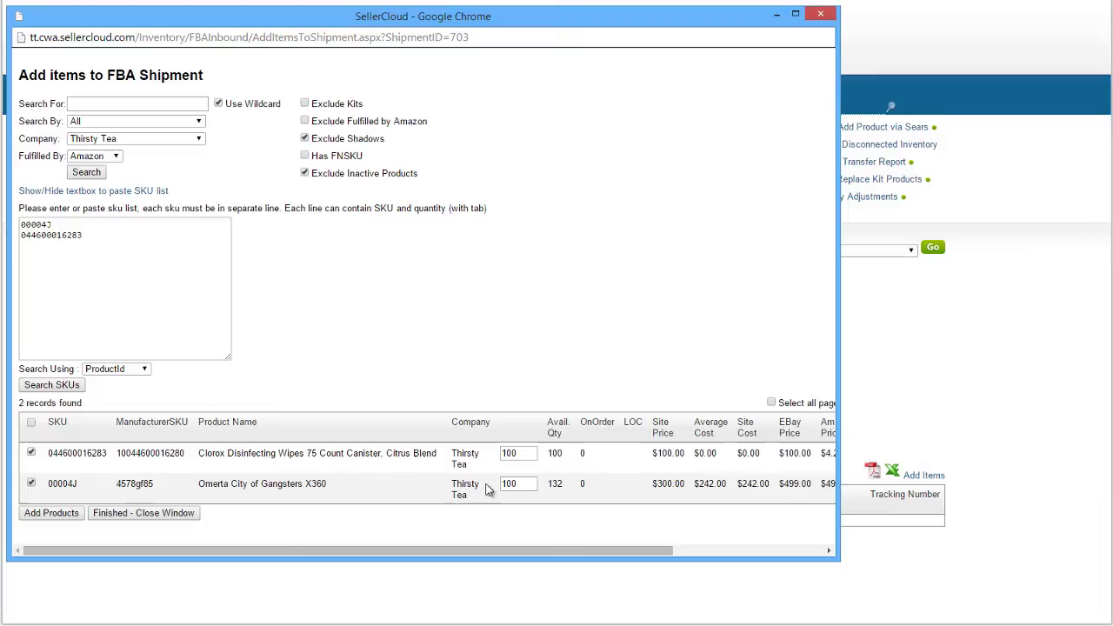
pyautogui.click(78, 514)
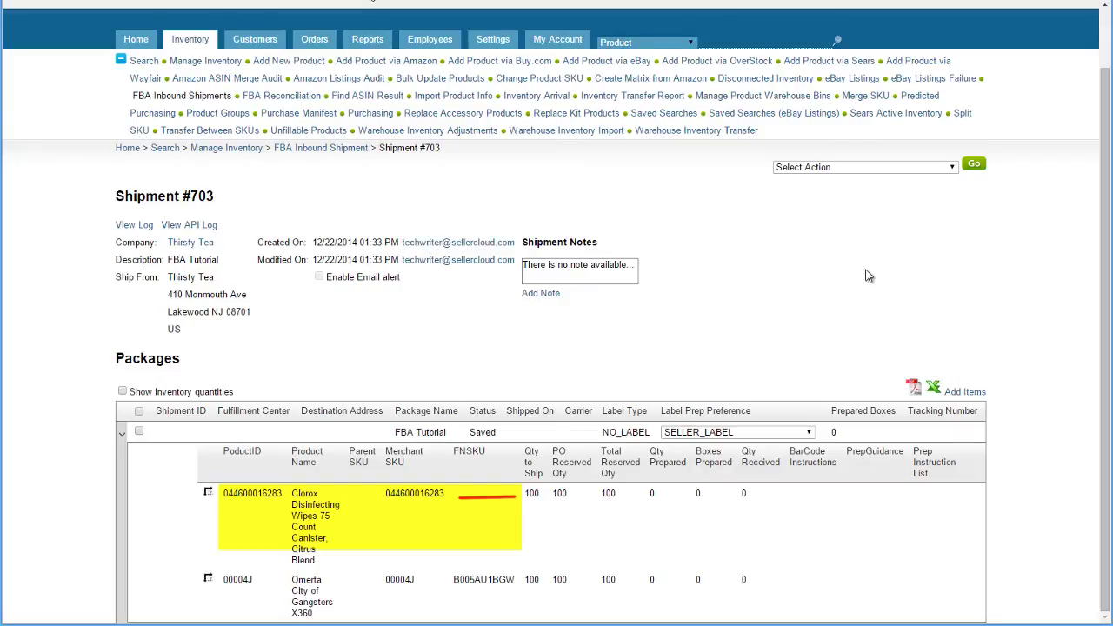
pyautogui.click(951, 168)
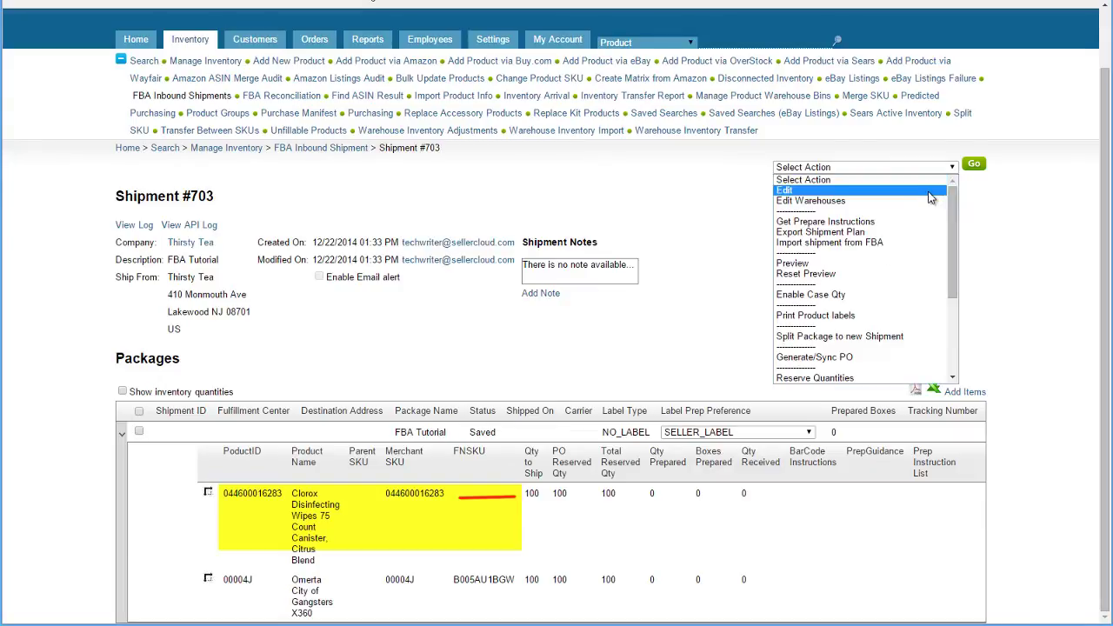
pyautogui.click(931, 190)
pyautogui.click(976, 166)
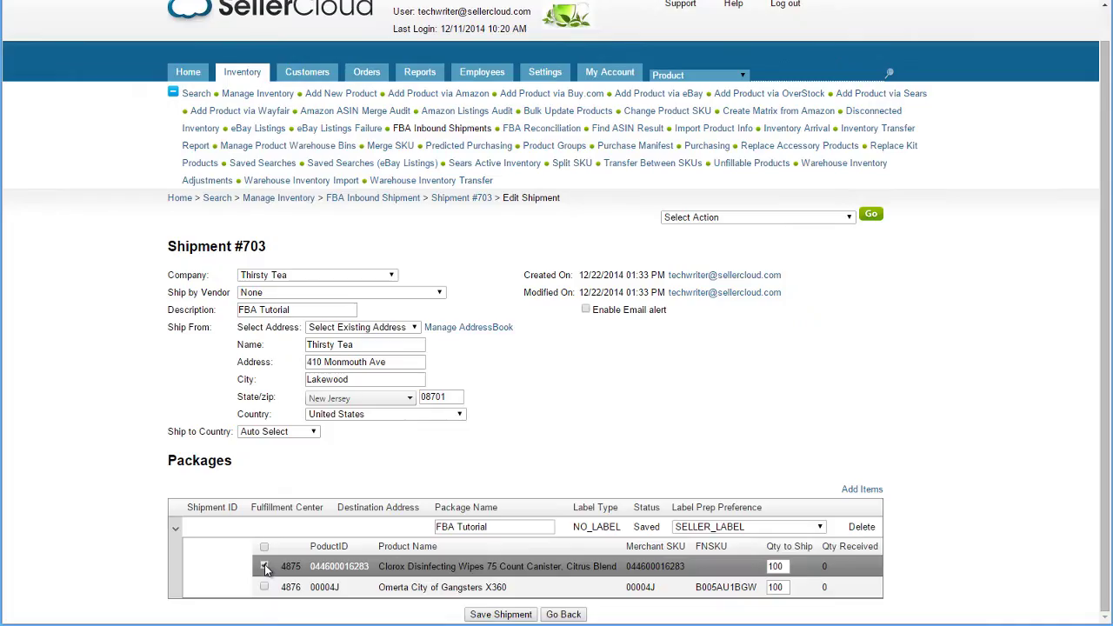
pyautogui.click(265, 566)
pyautogui.click(813, 218)
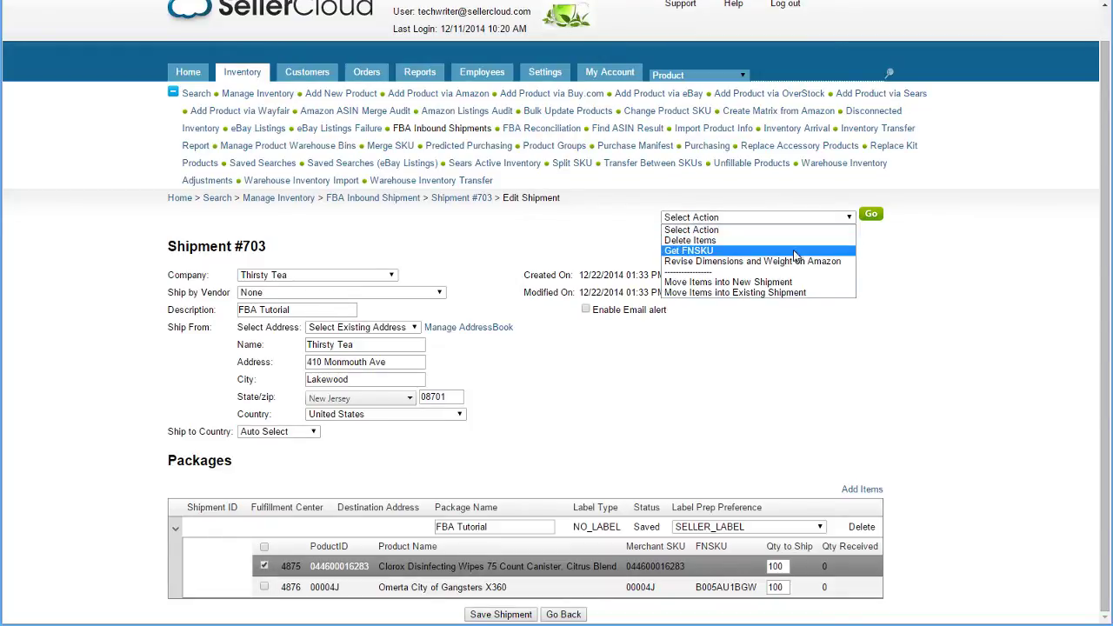
pyautogui.click(792, 250)
pyautogui.click(868, 220)
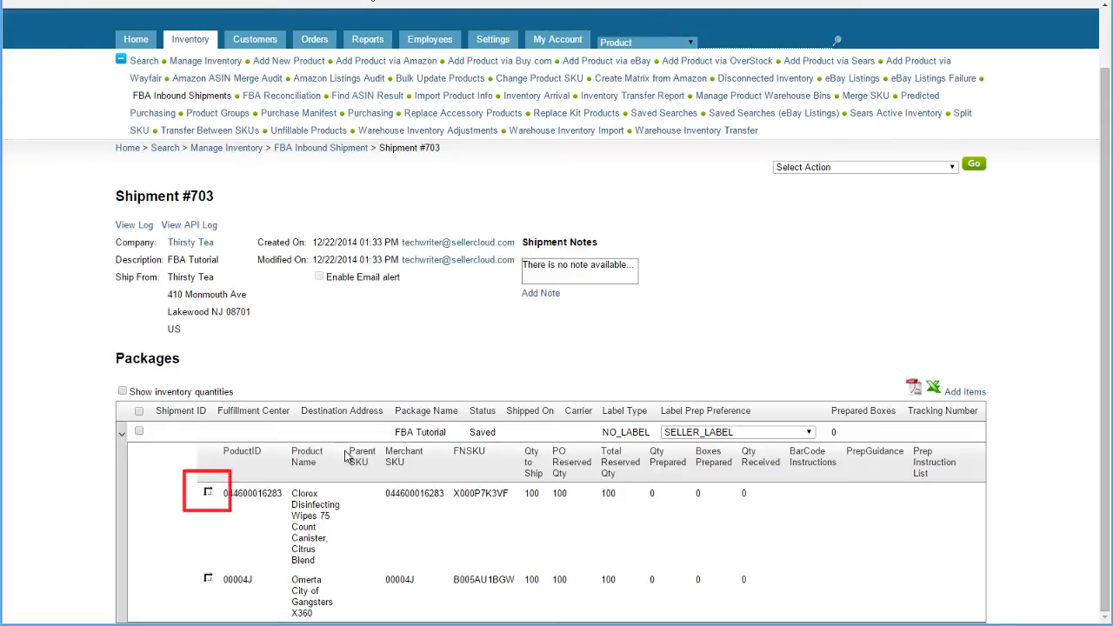
# - Set the Clorox wipes' ship weight to 1 lb 8 oz and dimensions to 3 × 6 × 2 in, saving and updating Amazon
pyautogui.click(208, 492)
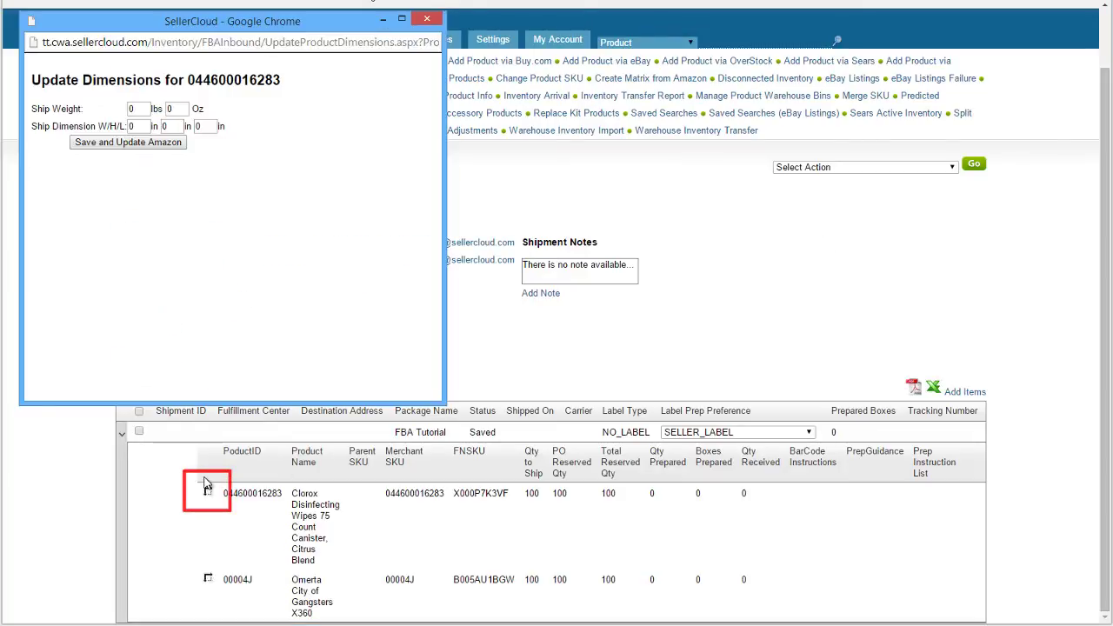
pyautogui.doubleClick(132, 109)
pyautogui.write('1\t8\t3\t6\t2')
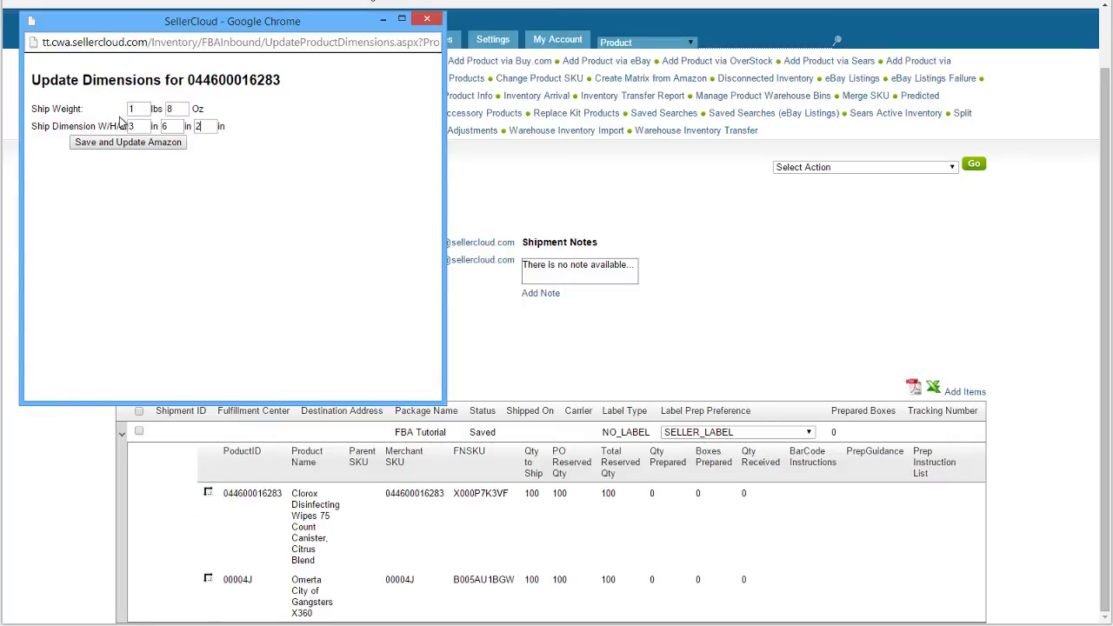
pyautogui.click(121, 145)
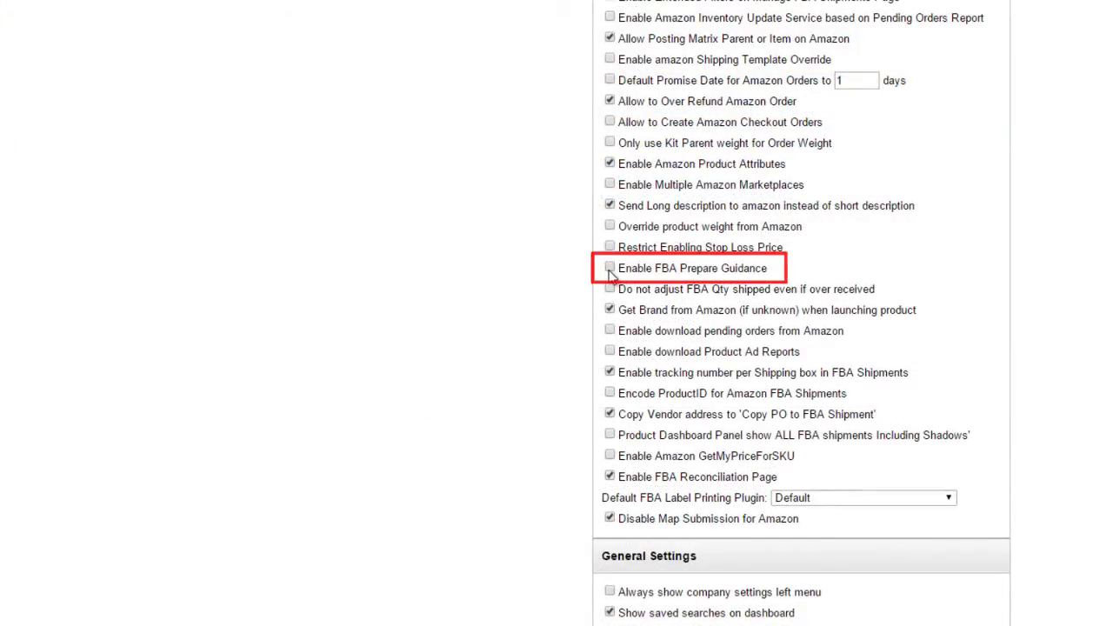
# - Enable FBA Prepare Guidance in the settings and get the prepare instructions for the FBA Tutorial shipment
pyautogui.click(610, 269)
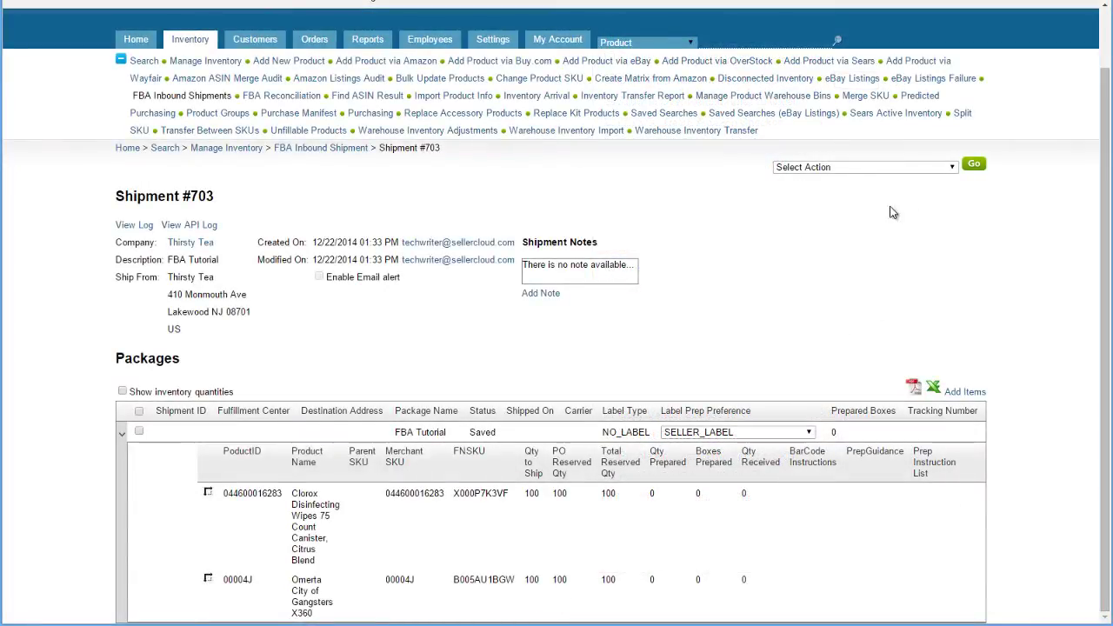
pyautogui.click(927, 167)
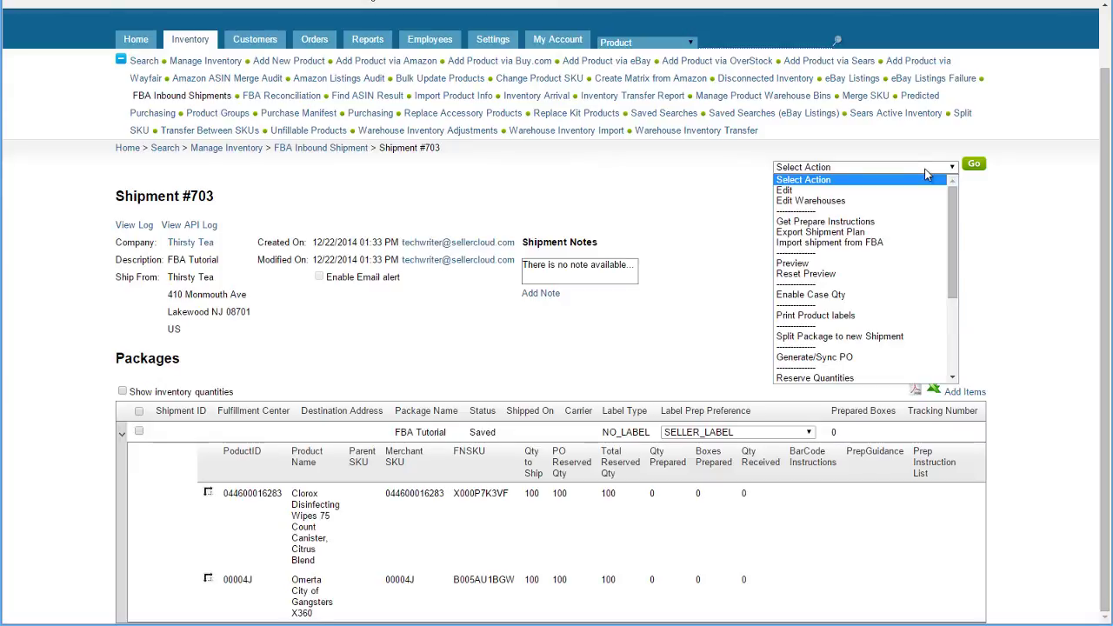
pyautogui.click(927, 222)
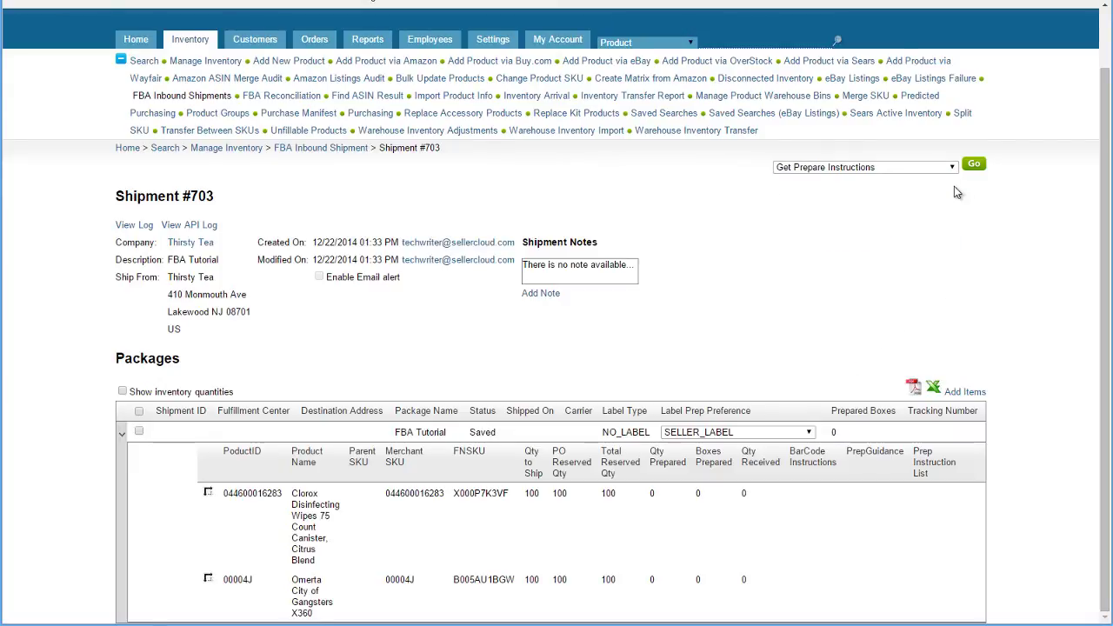
pyautogui.click(973, 164)
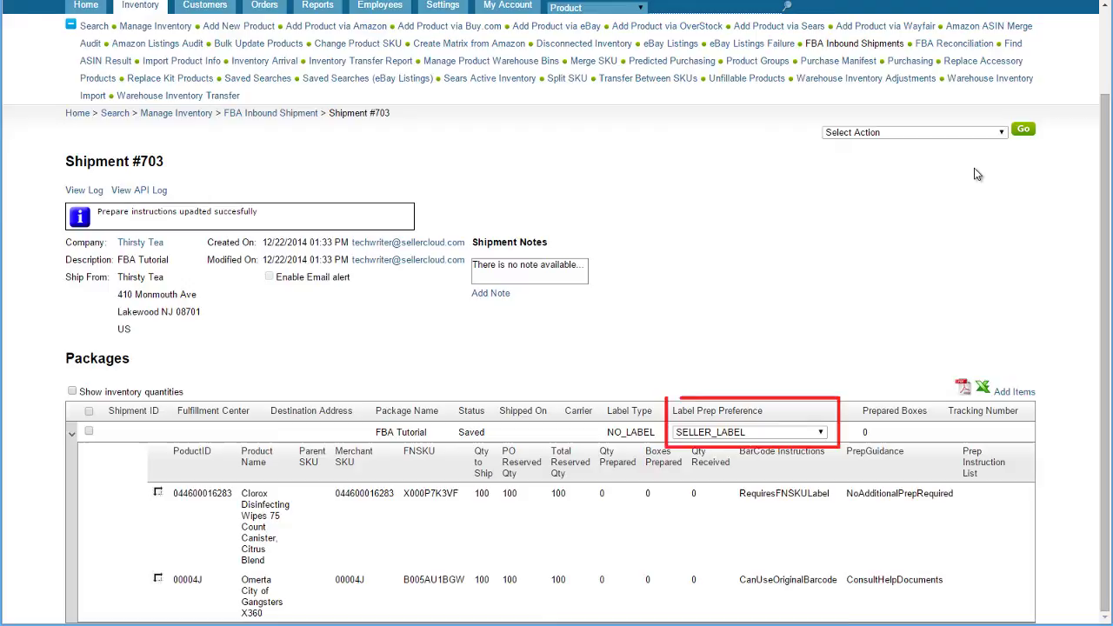
# - Check the package's label prep preference choices, keep SELLER_LABEL, and run a Preview of the shipment
pyautogui.click(822, 433)
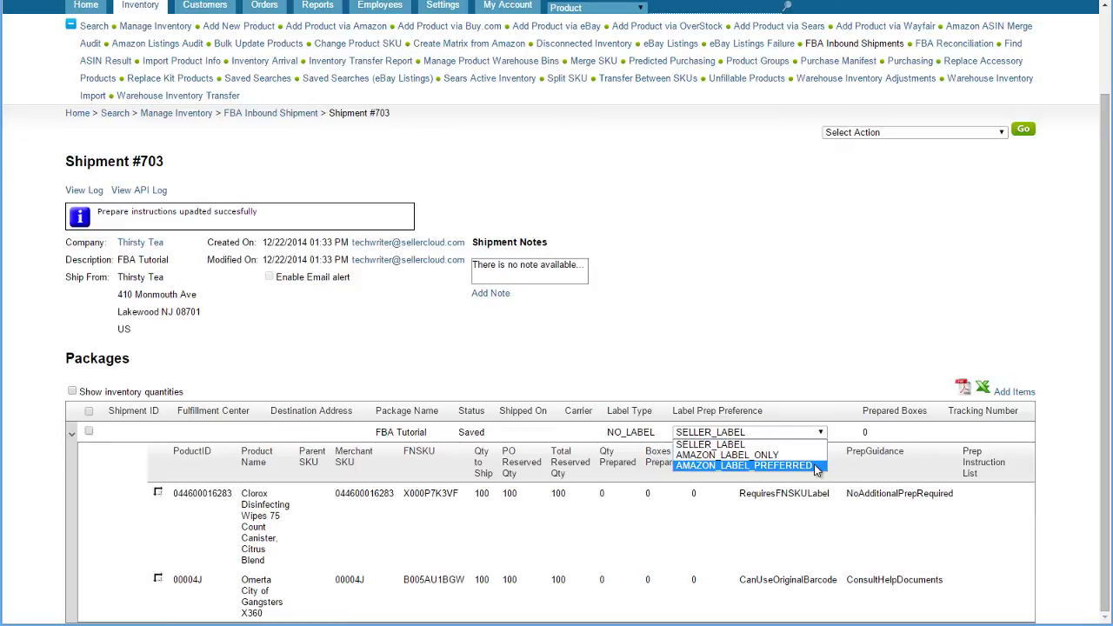
pyautogui.click(799, 399)
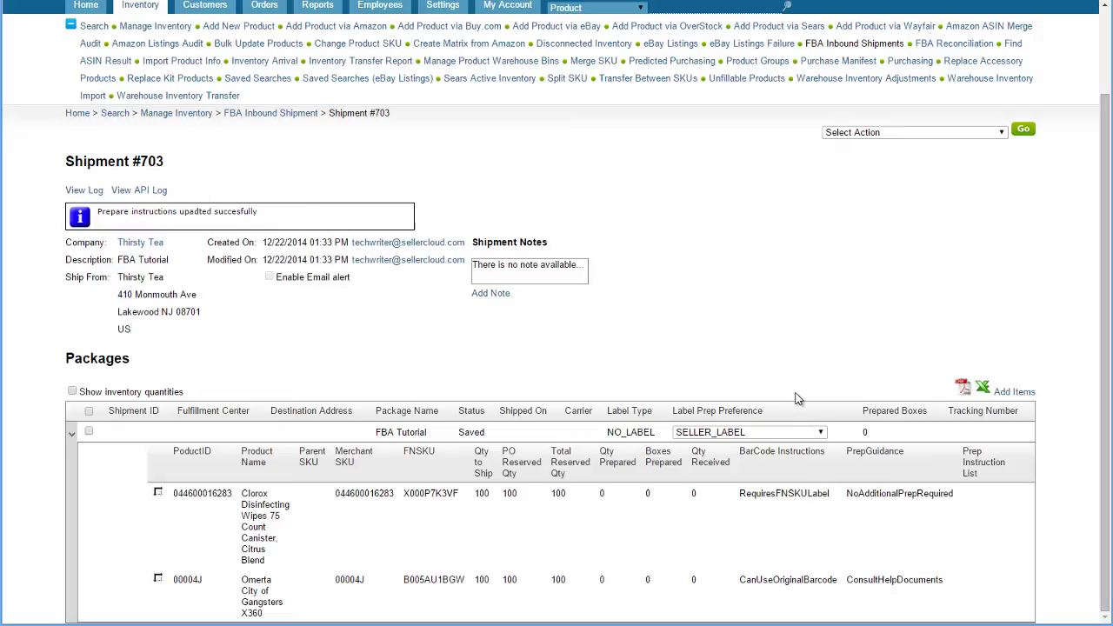
pyautogui.click(988, 141)
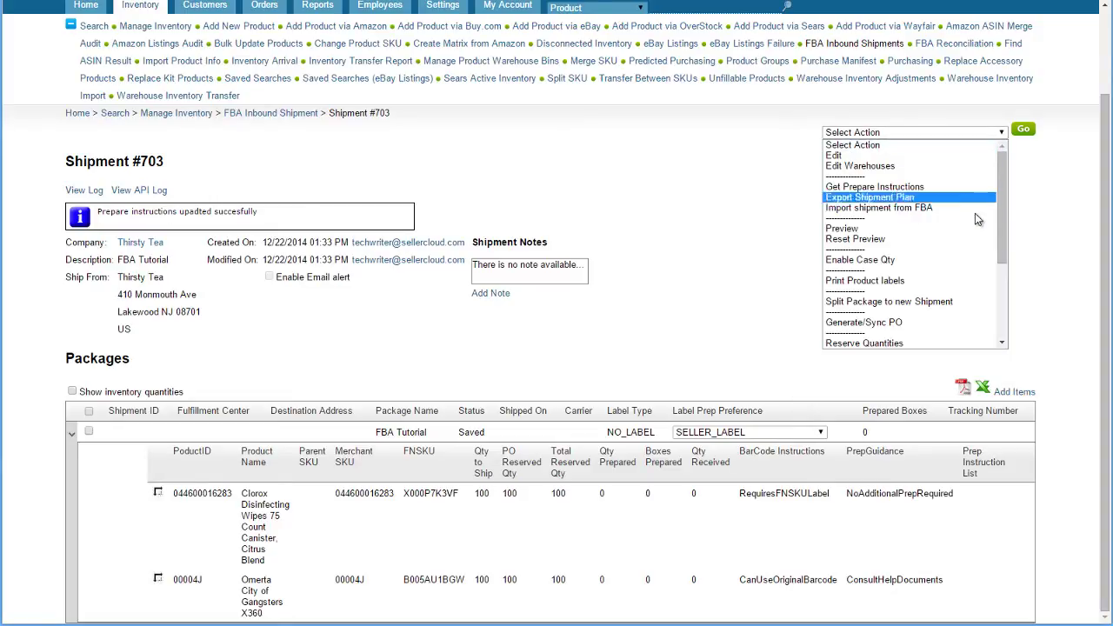
pyautogui.click(976, 226)
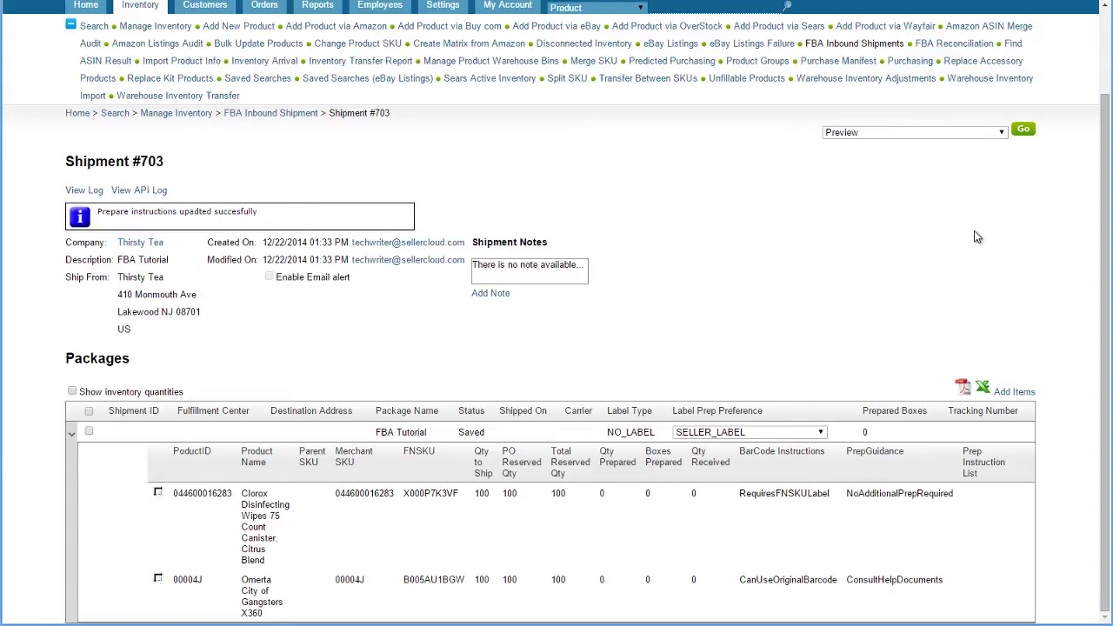
pyautogui.click(1023, 130)
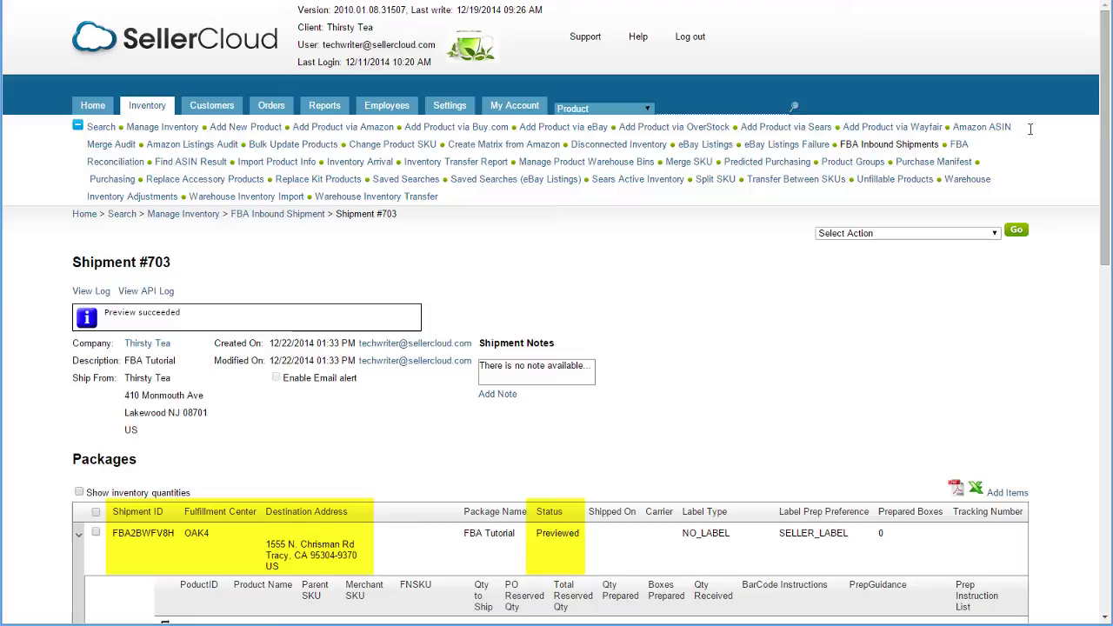
# - Examine the previewed packages for their fulfillment centers, destination addresses, label types and quantities to ship
pyautogui.scroll(-3, 1030, 130)
pyautogui.scroll(-5, 1030, 135)
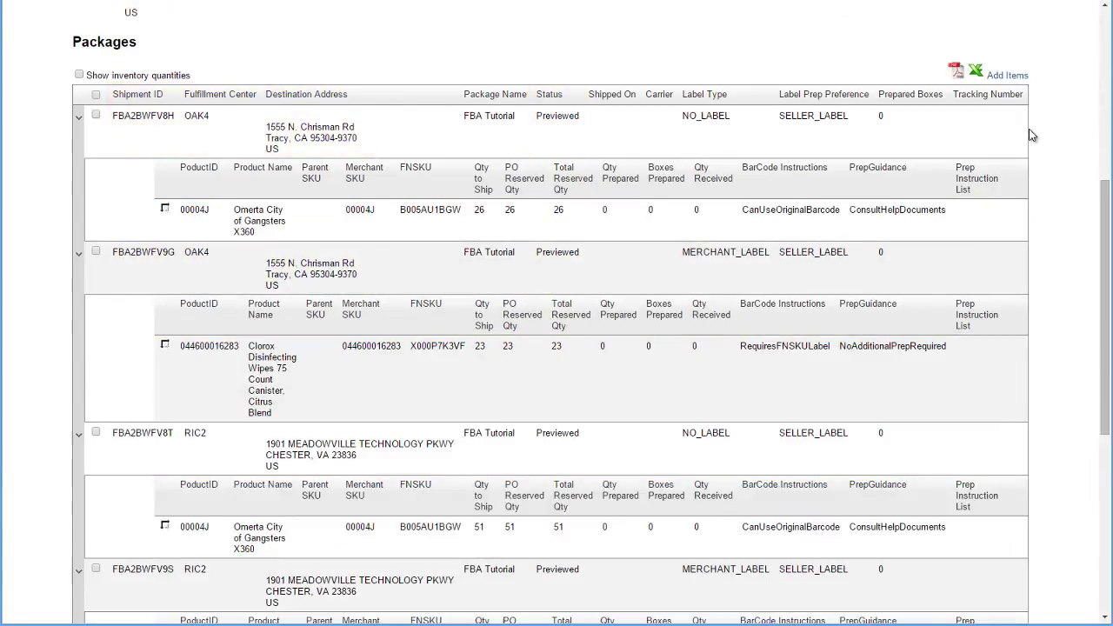
pyautogui.scroll(-2, 1030, 135)
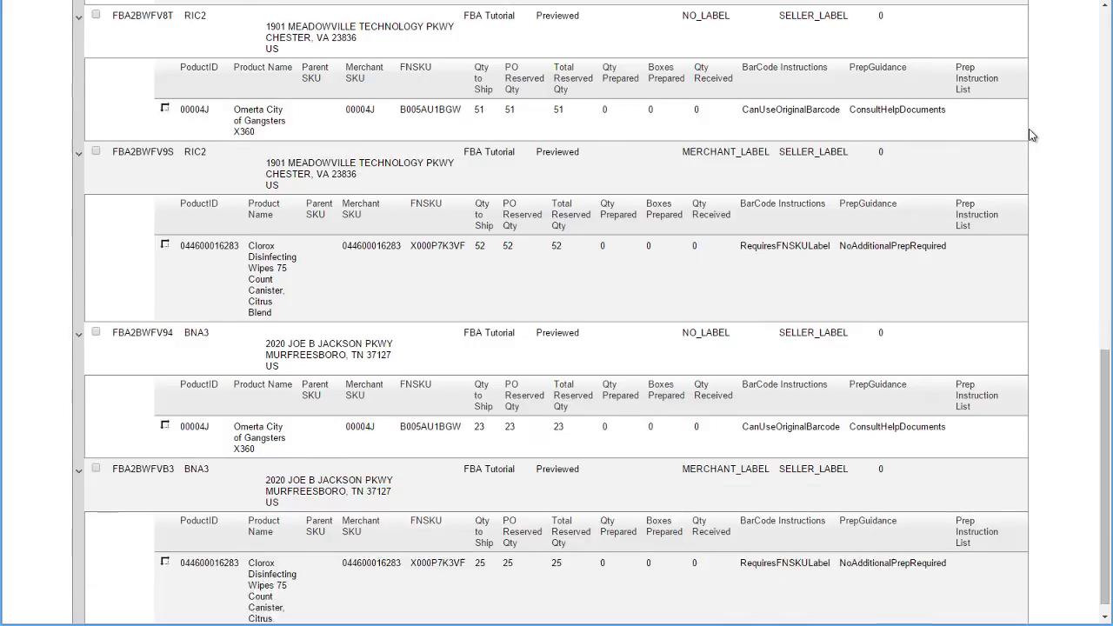
pyautogui.scroll(5, 1031, 133)
pyautogui.scroll(2, 1032, 131)
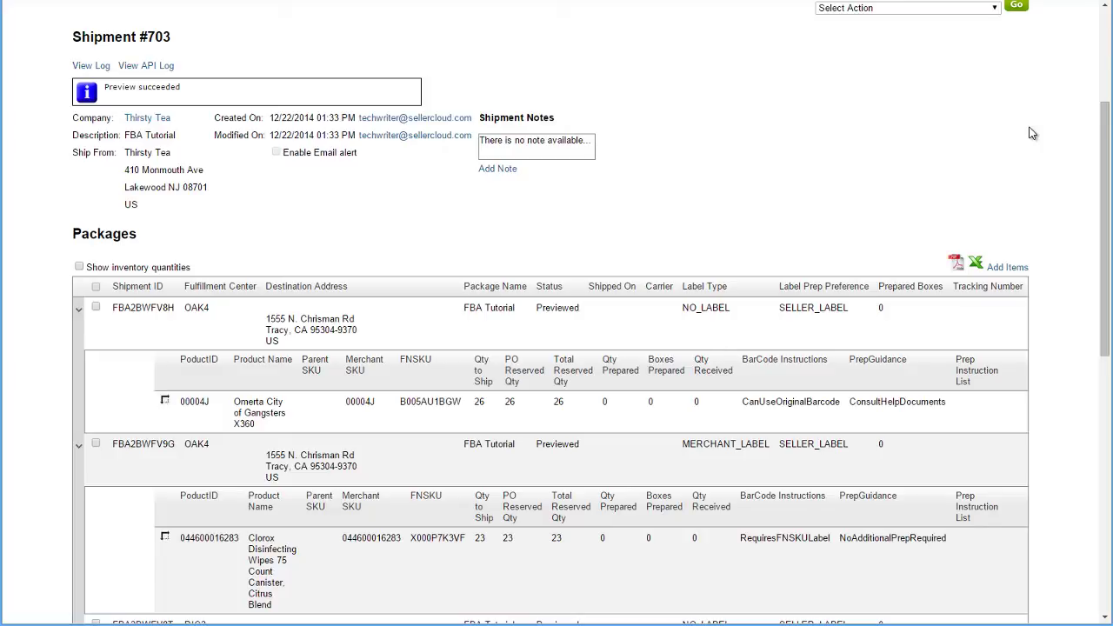
pyautogui.scroll(1, 1031, 133)
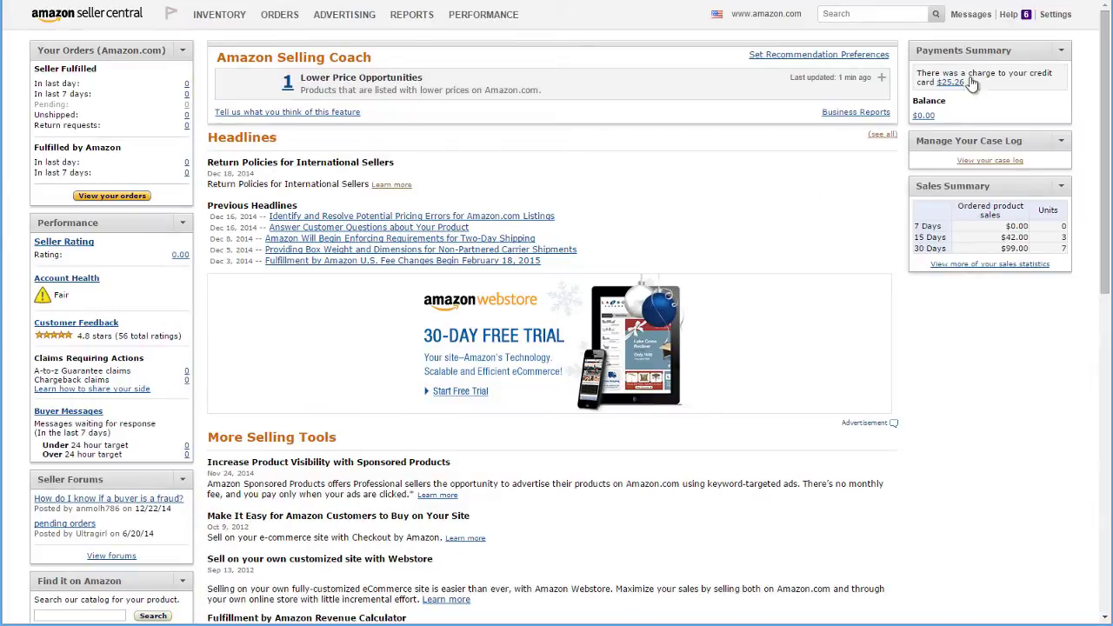
# - Open the Fulfillment by Amazon settings in Seller Central and change the inbound Inventory Placement Option to Inventory Placement Service
pyautogui.moveTo(1058, 21)
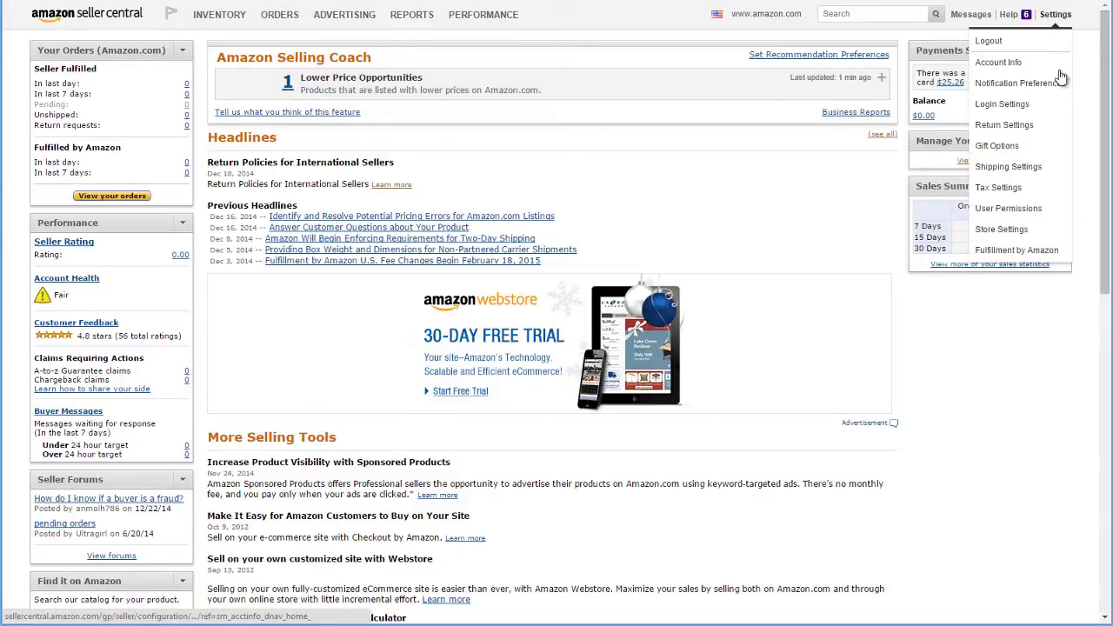
pyautogui.click(1054, 252)
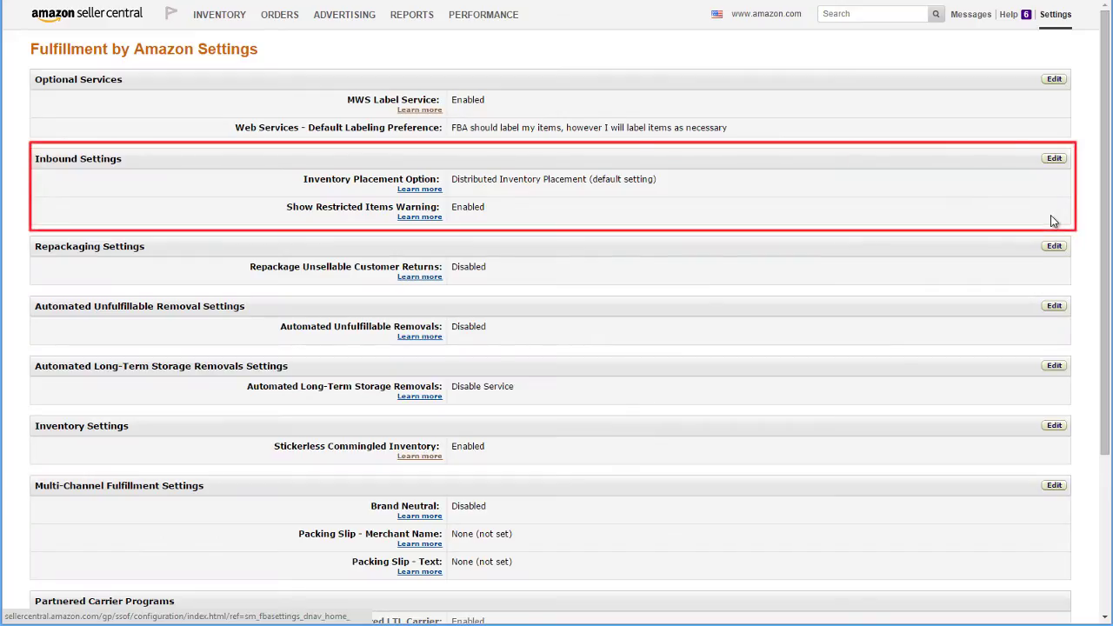
pyautogui.click(1053, 163)
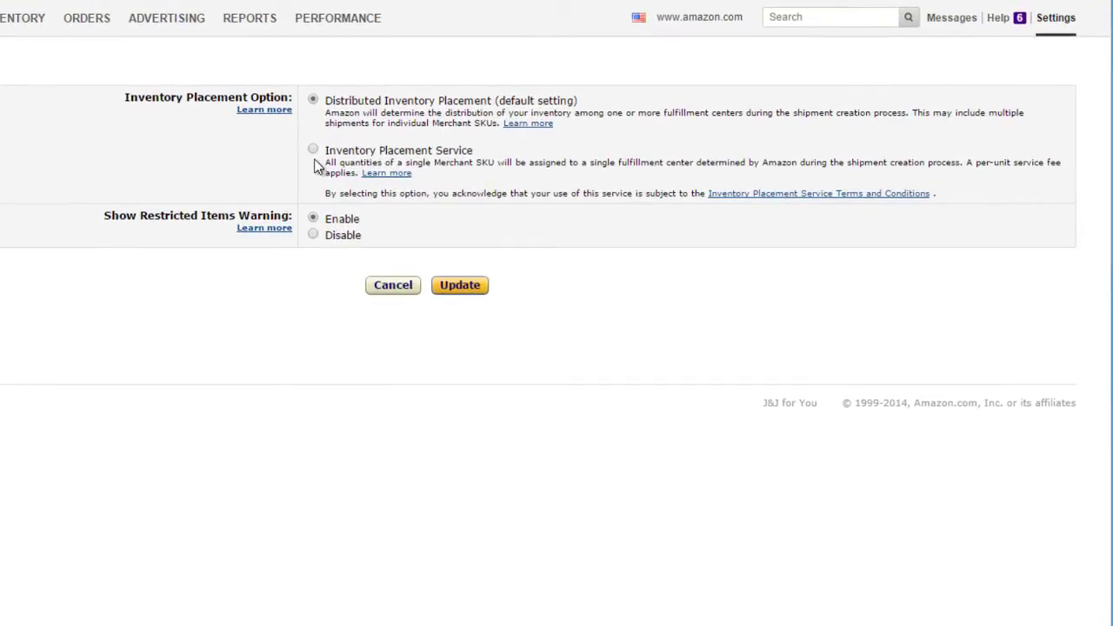
pyautogui.click(314, 152)
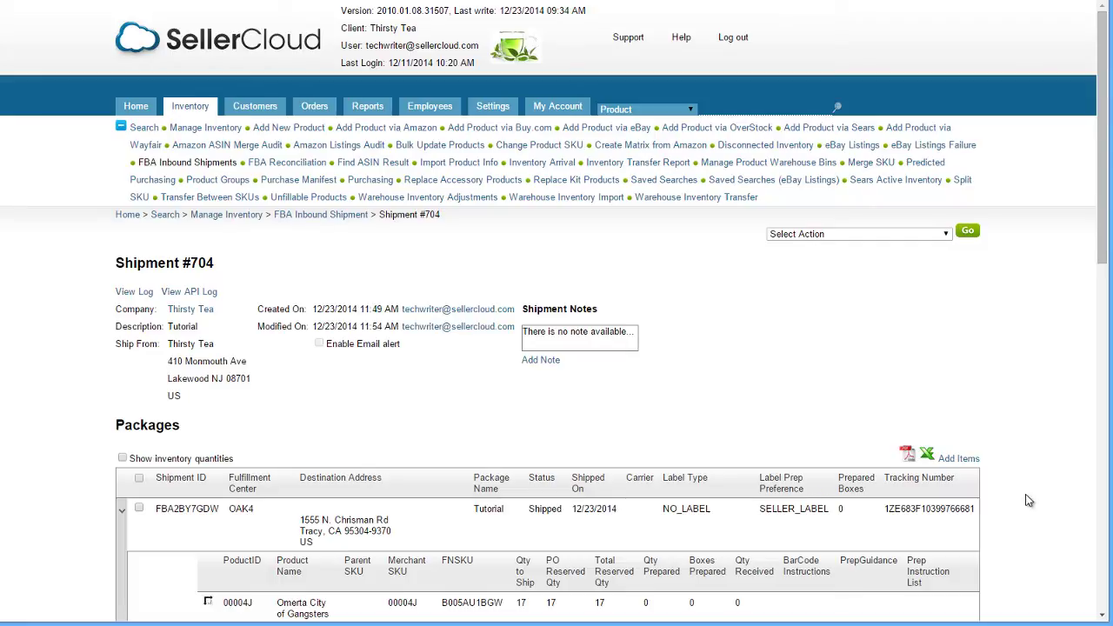
# - Select all packages of the FBA Tutorial shipment and set their status to Working
pyautogui.click(939, 236)
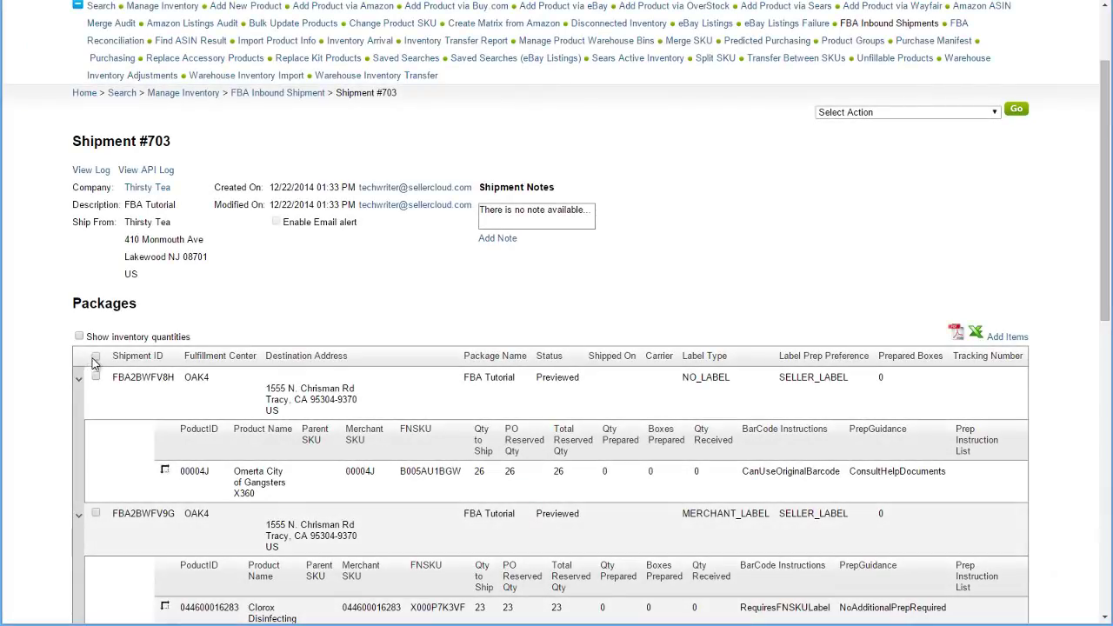
pyautogui.click(96, 358)
pyautogui.click(927, 113)
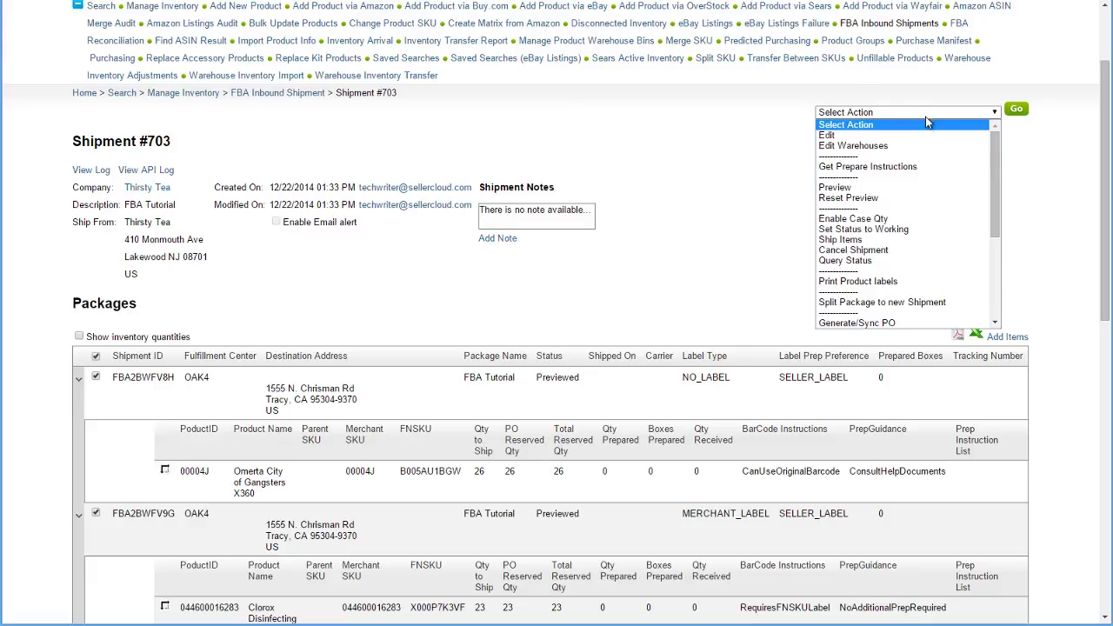
pyautogui.click(915, 229)
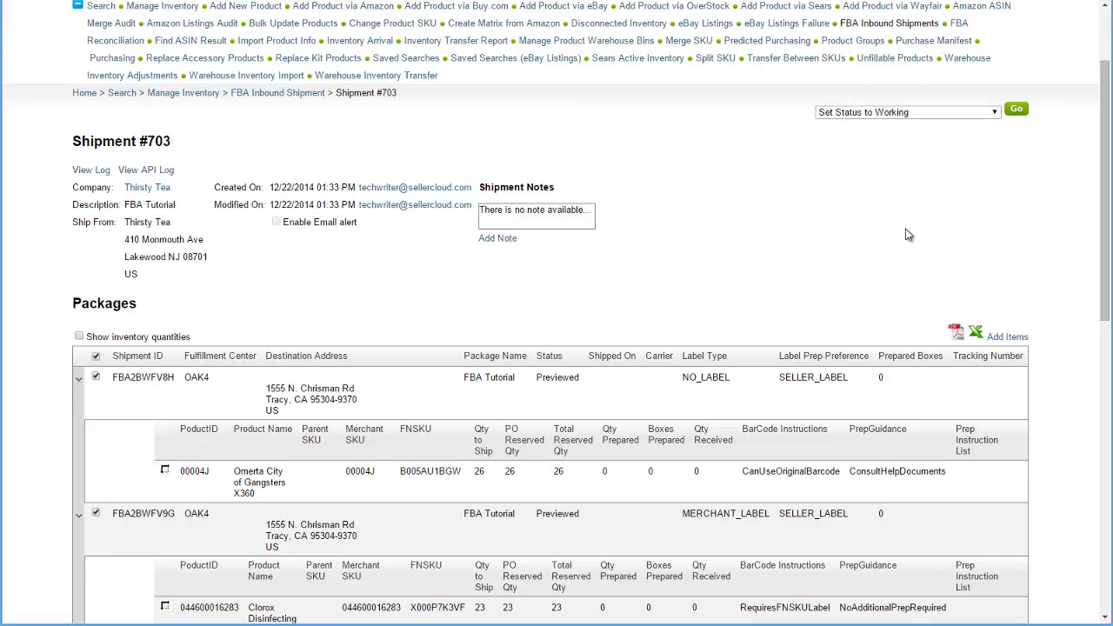
pyautogui.click(1016, 110)
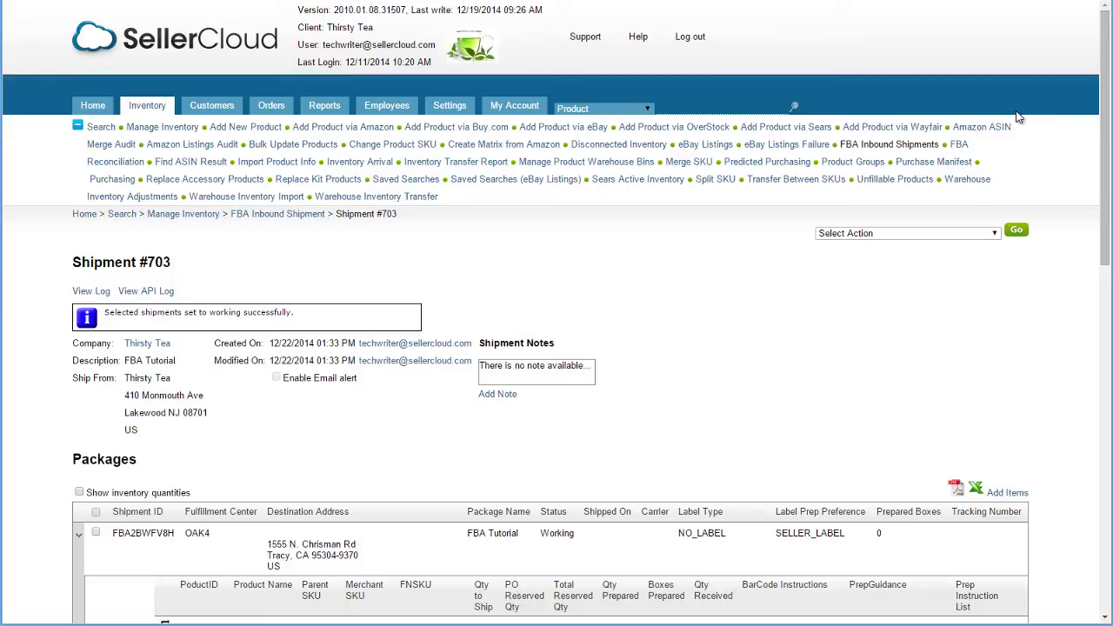
# - Open Manage Shipping Boxes for the shipment and choose the first FBA Tutorial package, ending in V8H
pyautogui.click(993, 235)
pyautogui.scroll(-3, 988, 250)
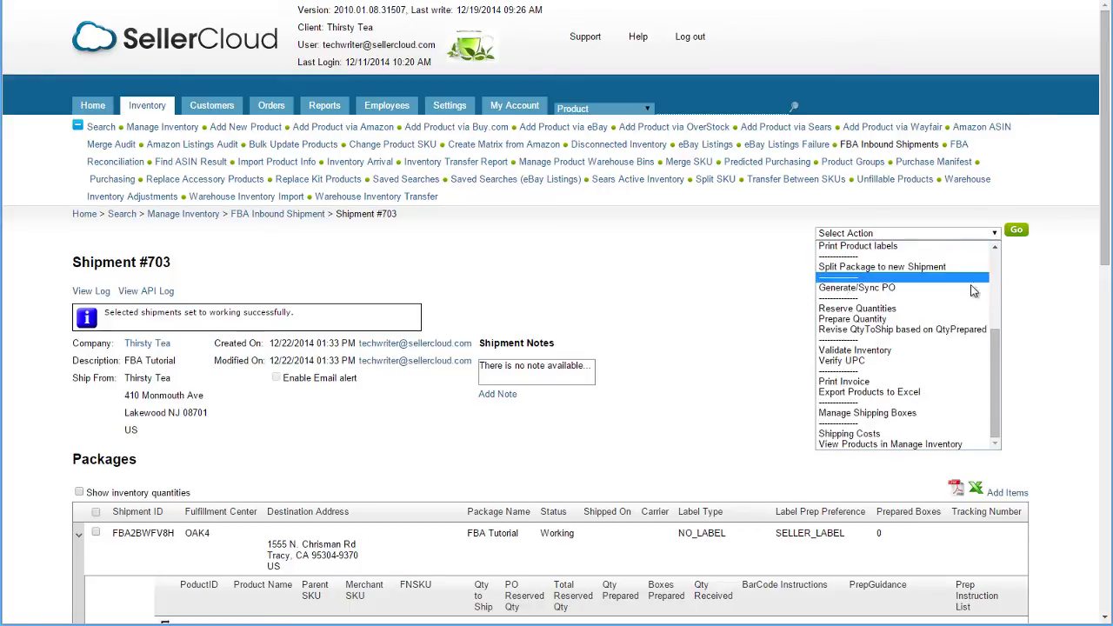
pyautogui.click(958, 407)
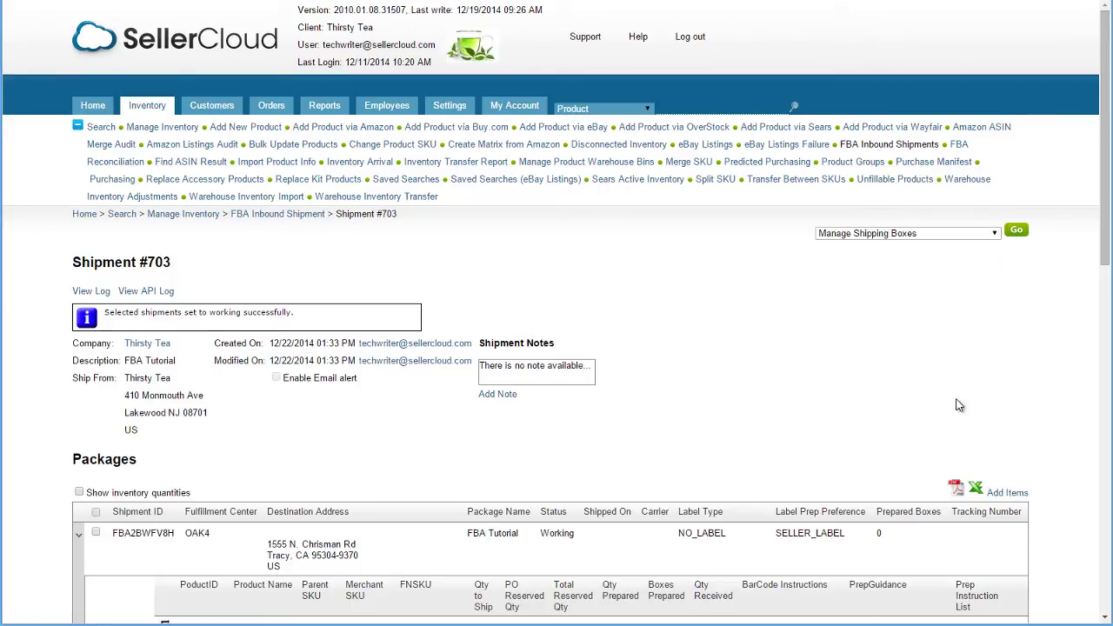
pyautogui.click(1017, 230)
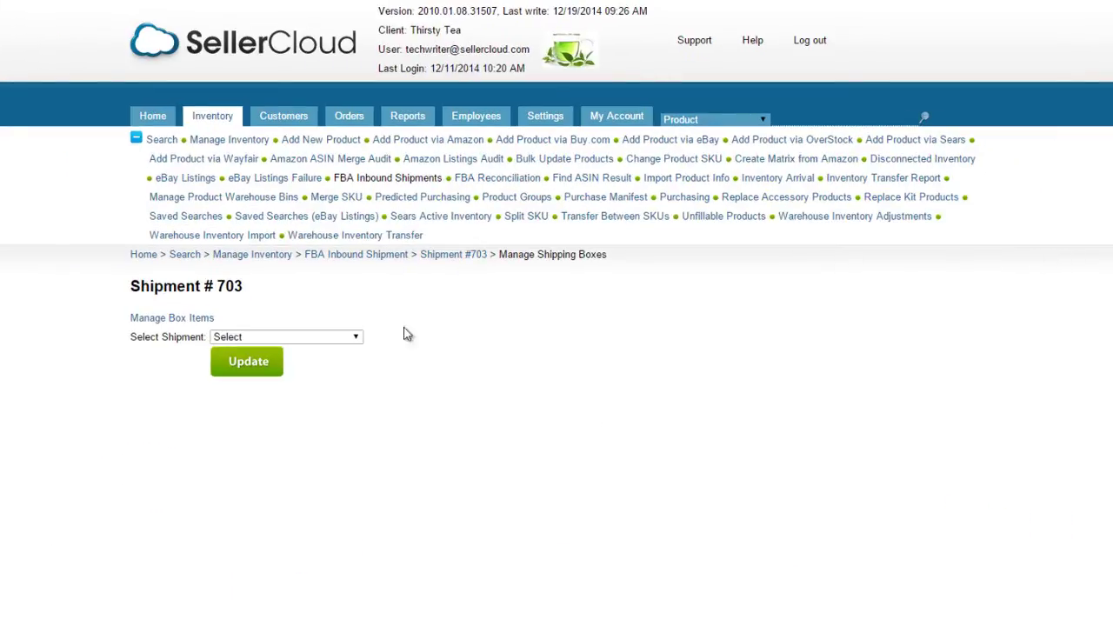
pyautogui.click(322, 340)
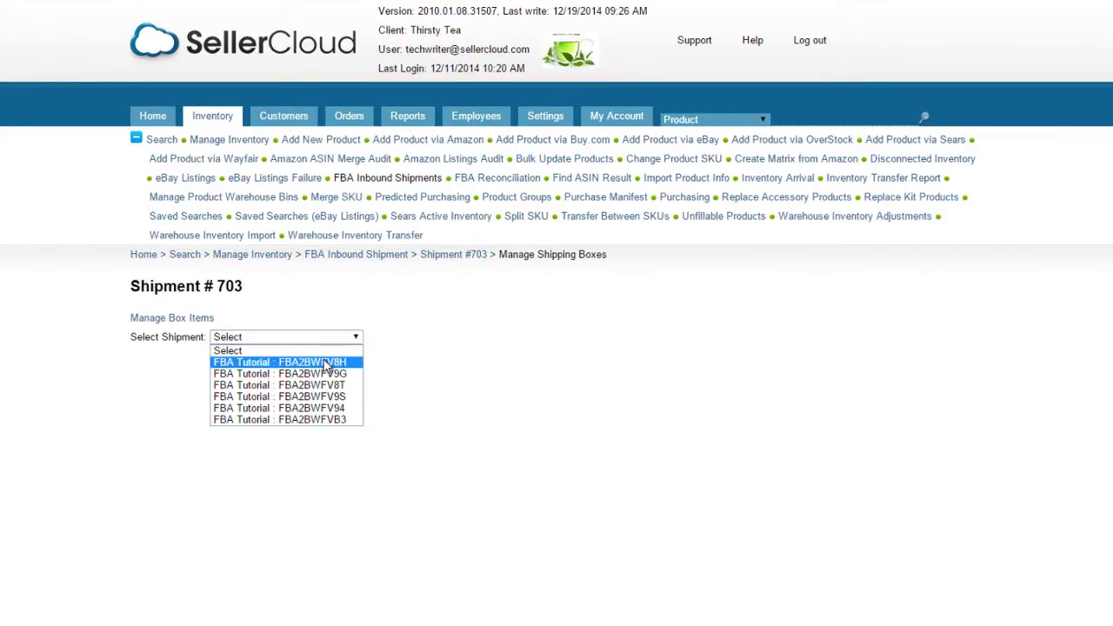
pyautogui.click(322, 362)
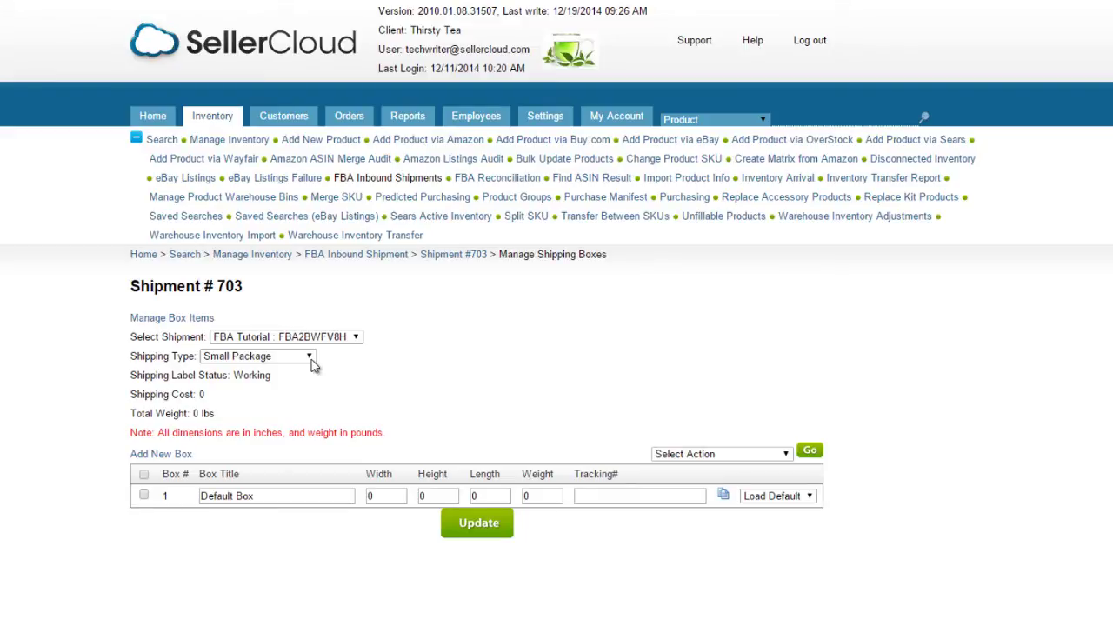
# - Keep Small Package as shipping type, load the 12 × 12 × 12 in, 10 lb Regular box default for box 1, and save
pyautogui.click(309, 358)
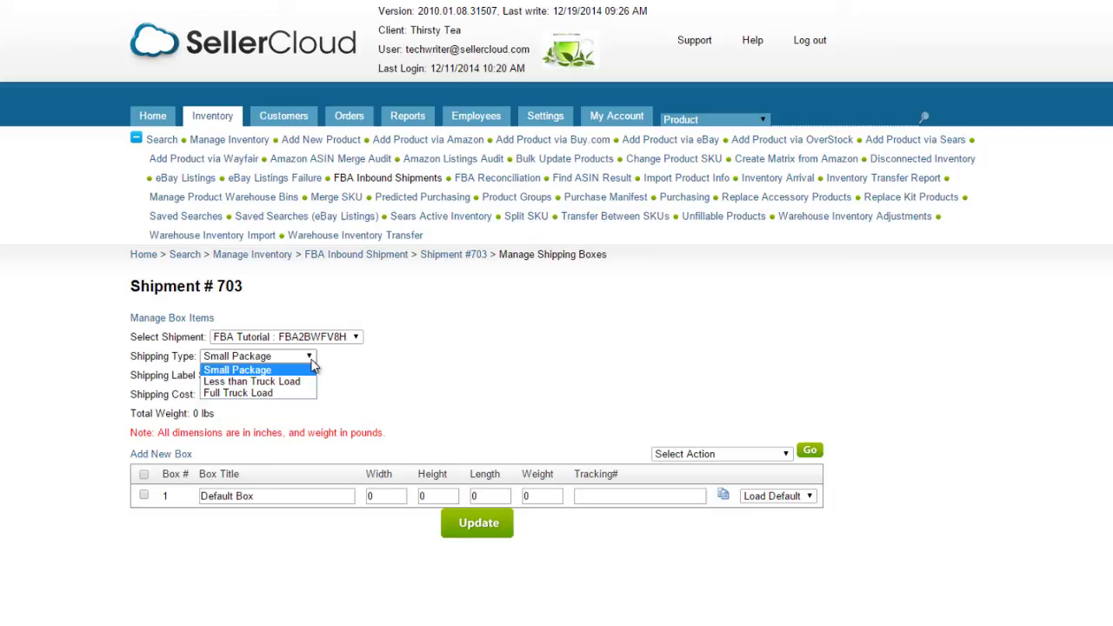
pyautogui.click(313, 366)
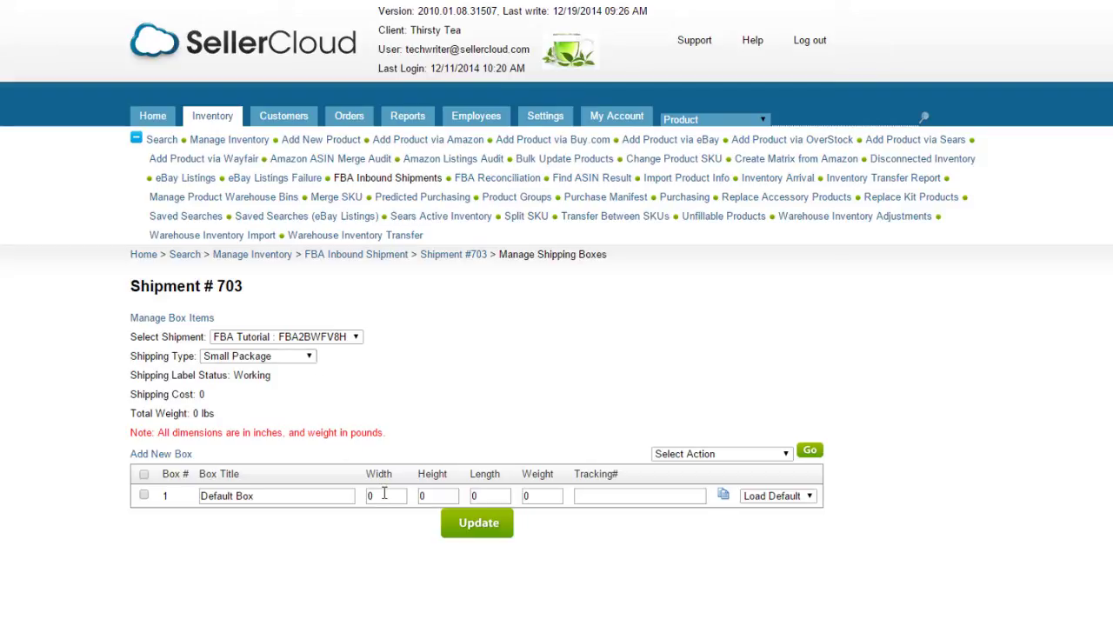
pyautogui.click(788, 498)
pyautogui.click(791, 522)
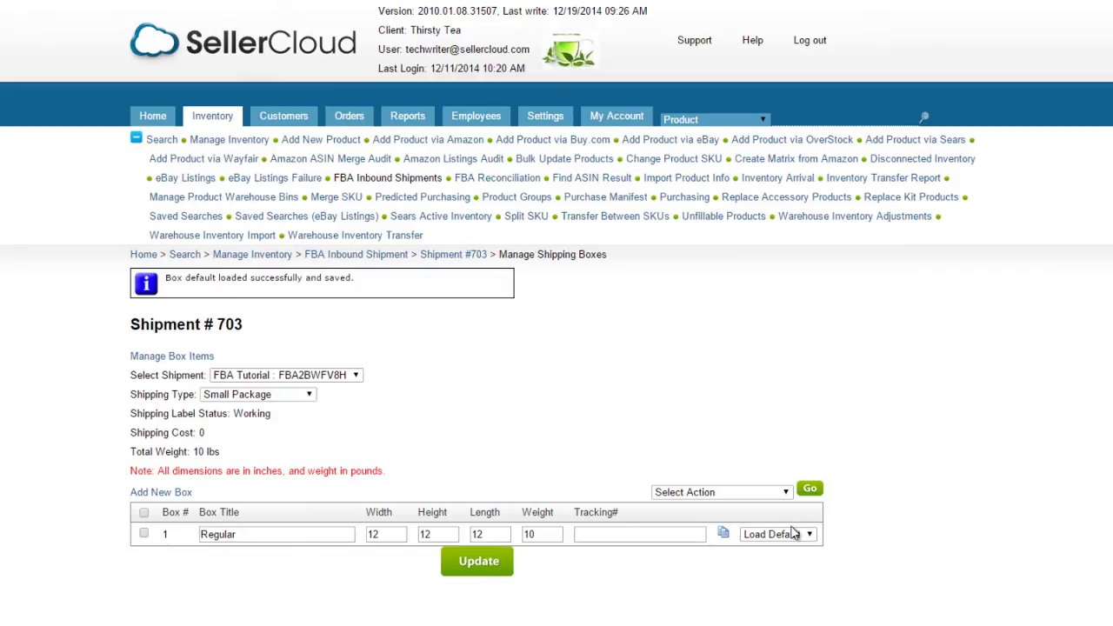
pyautogui.click(485, 559)
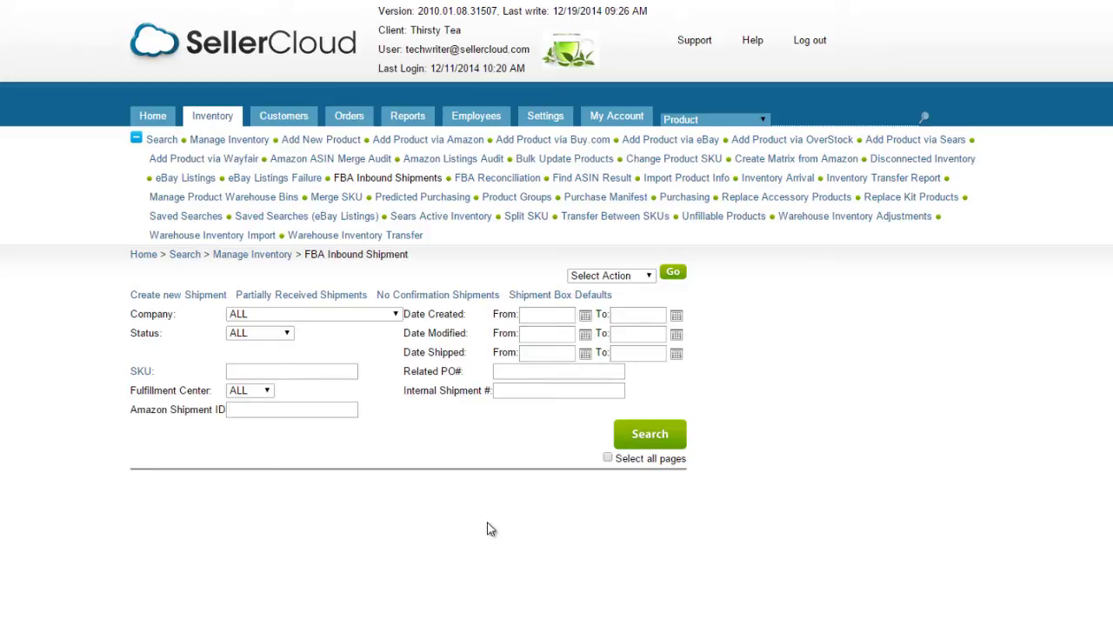
# - Add a shipment box default named Large, 24 × 24 × 24 in, weight 20 lb, with box name Big
pyautogui.click(548, 300)
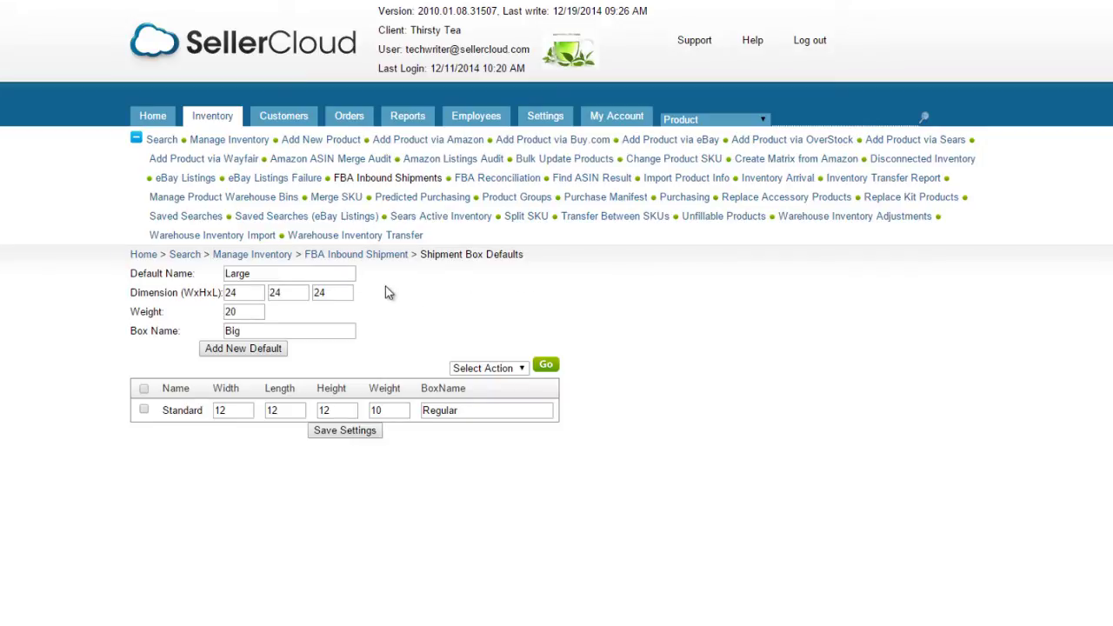
pyautogui.click(238, 349)
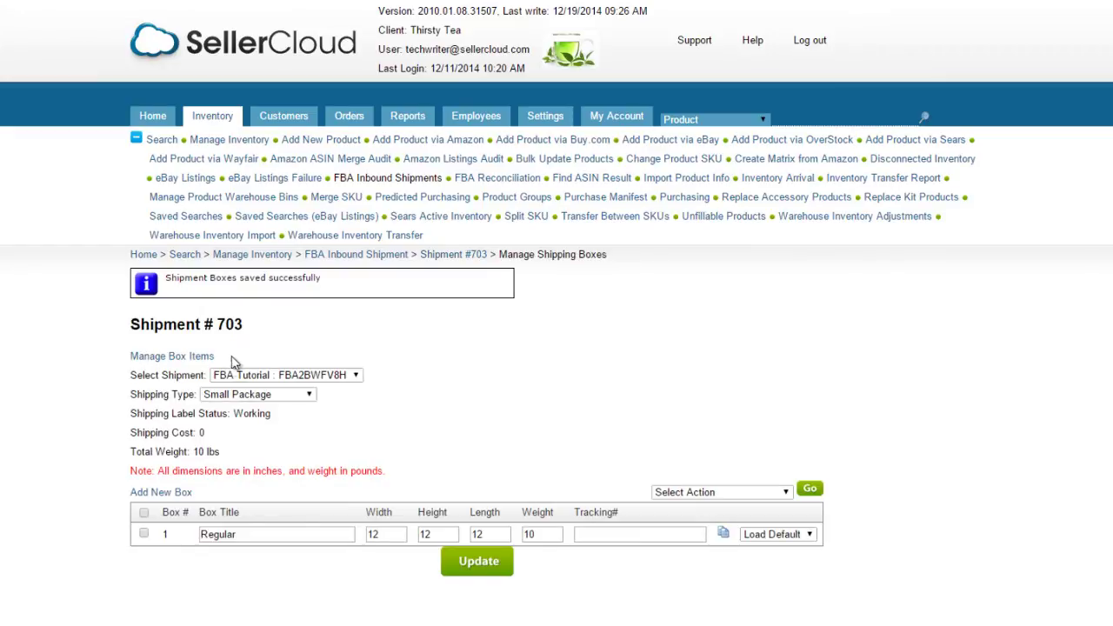
# - Add a new box to the package, duplicate the Regular box, and save the shipment boxes
pyautogui.click(161, 492)
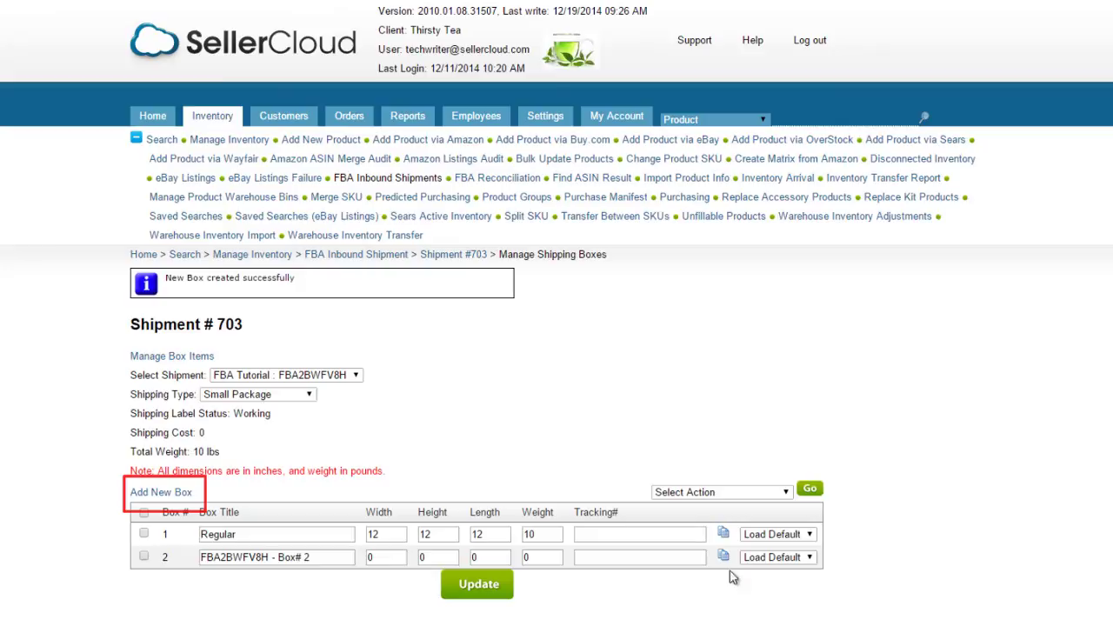
pyautogui.click(723, 536)
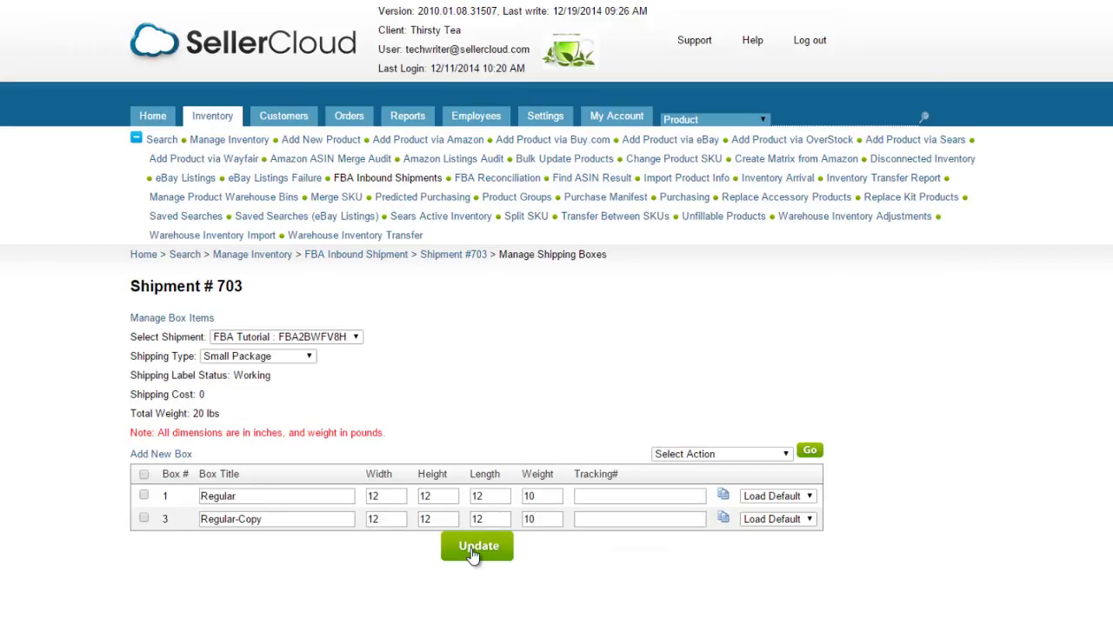
pyautogui.click(474, 552)
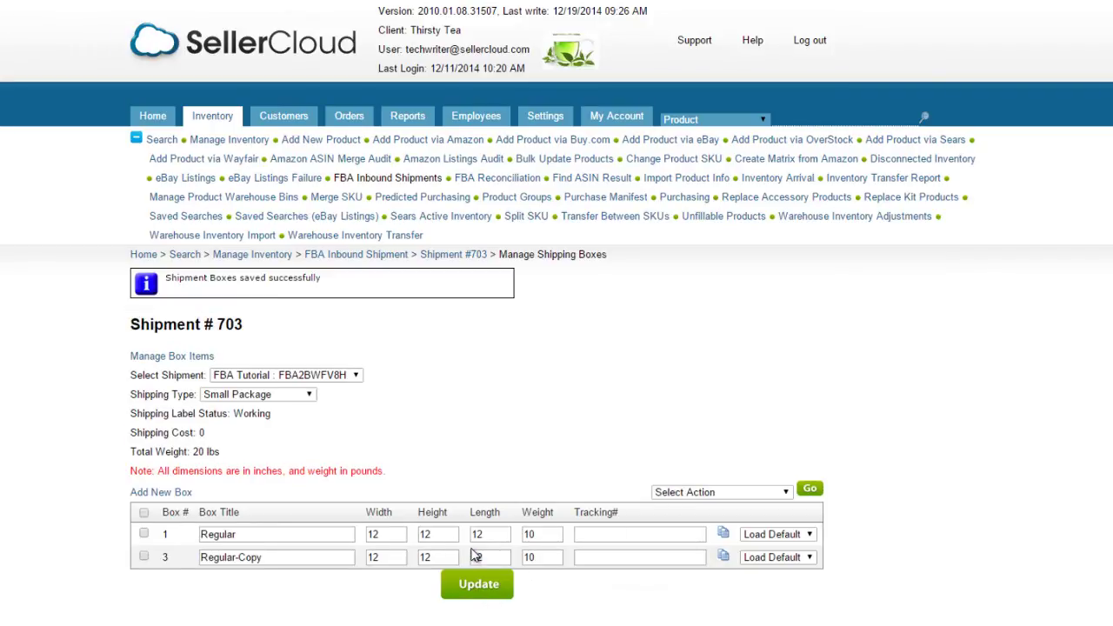
# - Request a shipping estimate for both the Regular and Regular-Copy boxes
pyautogui.click(143, 533)
pyautogui.click(143, 556)
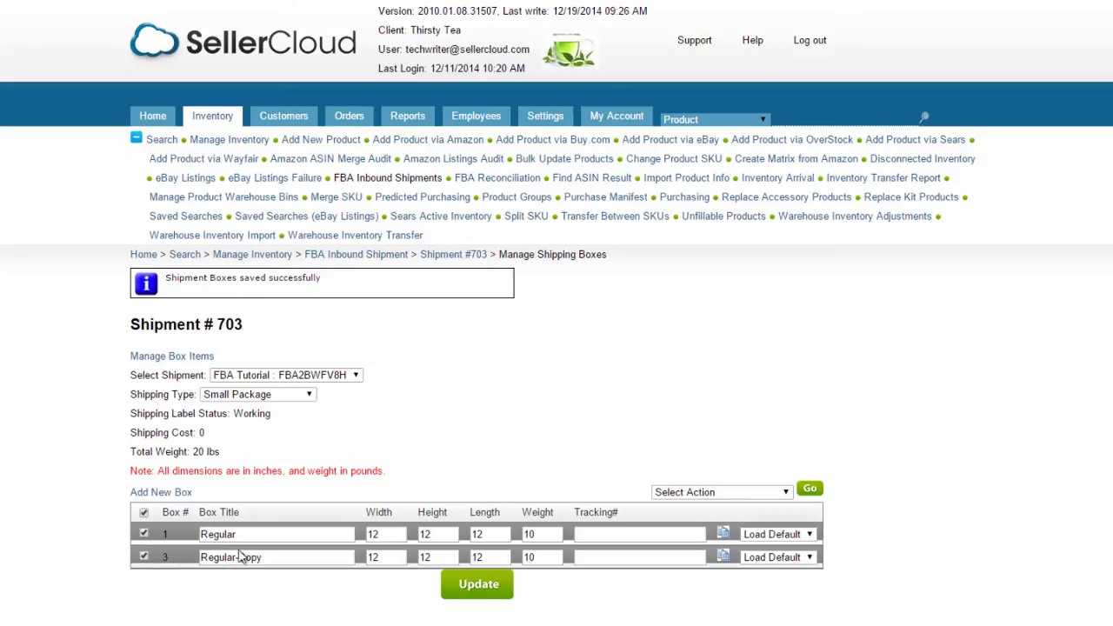
pyautogui.click(735, 494)
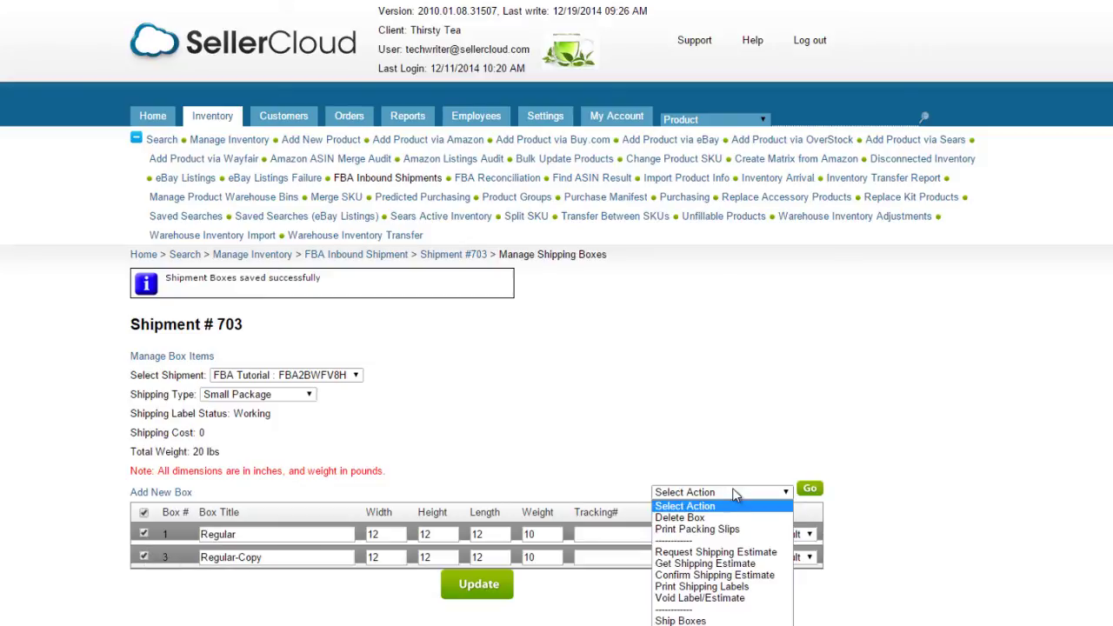
pyautogui.click(756, 553)
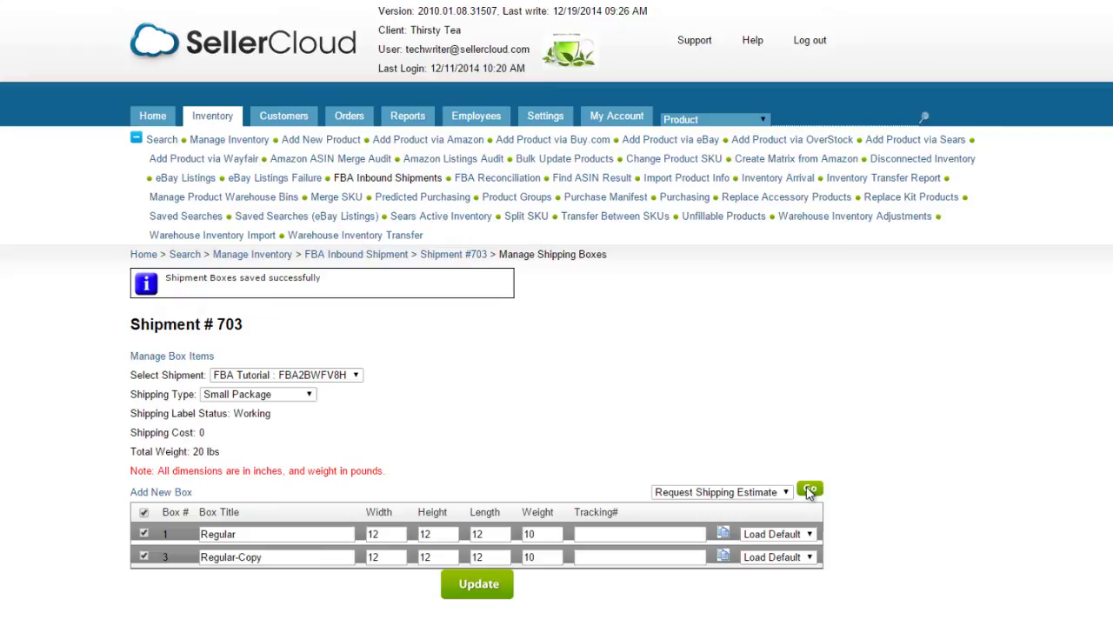
pyautogui.click(809, 492)
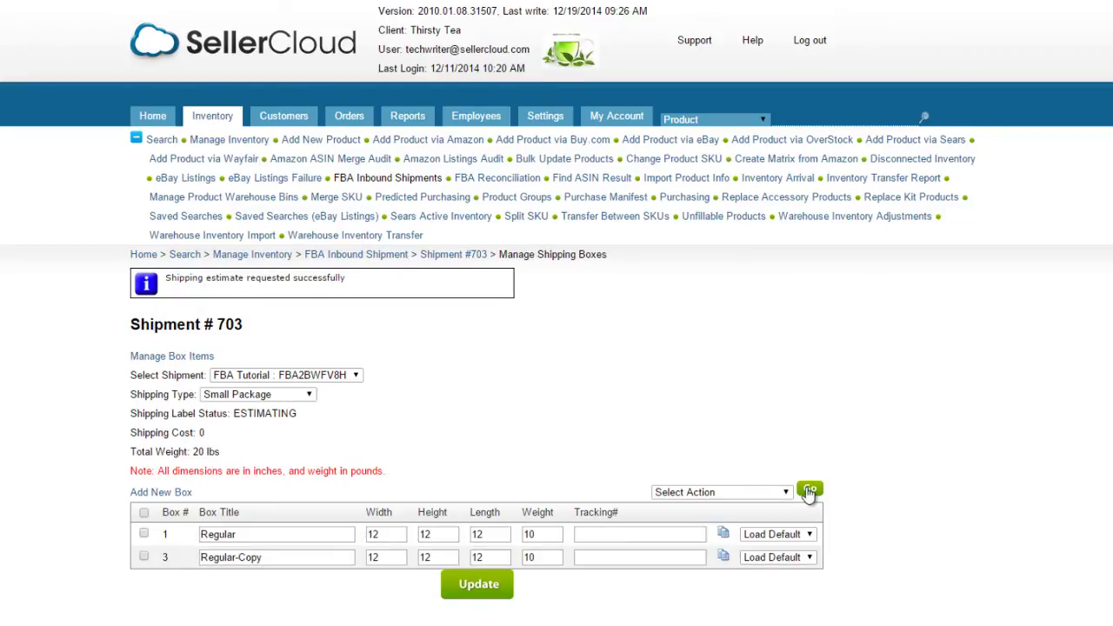
# - Get the shipping estimate for the package's two boxes
pyautogui.click(767, 493)
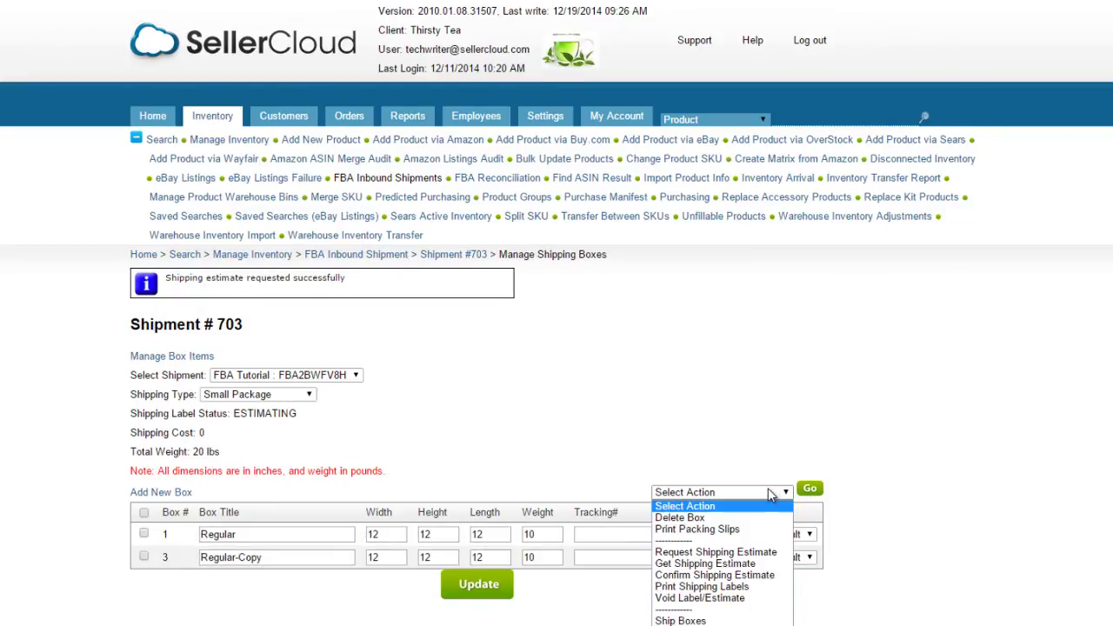
pyautogui.press('Escape')
pyautogui.press('Down')
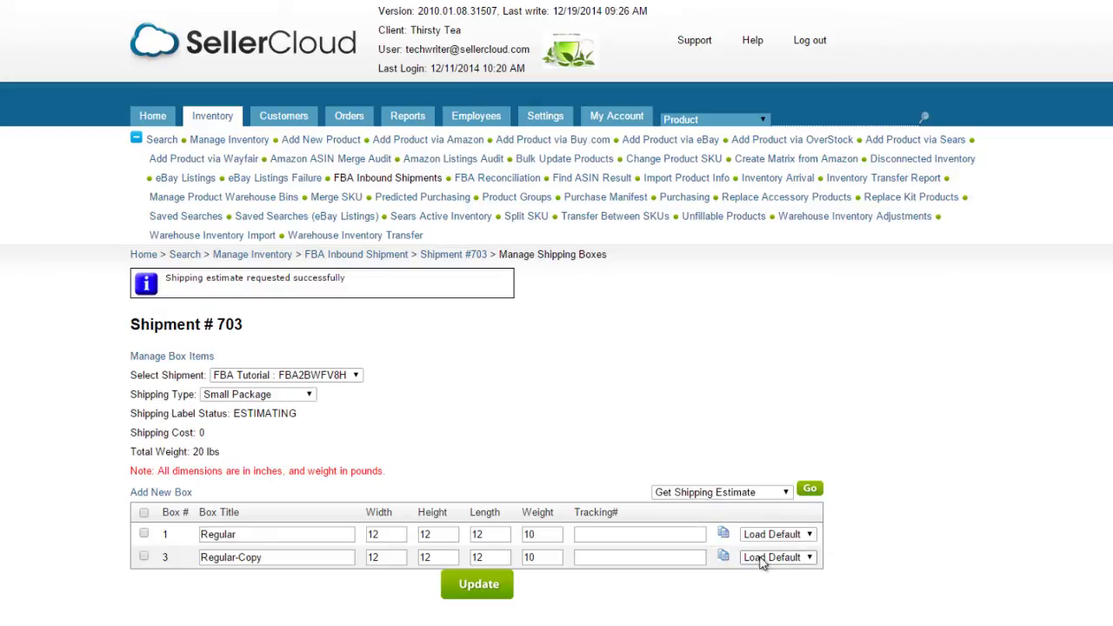
pyautogui.click(809, 493)
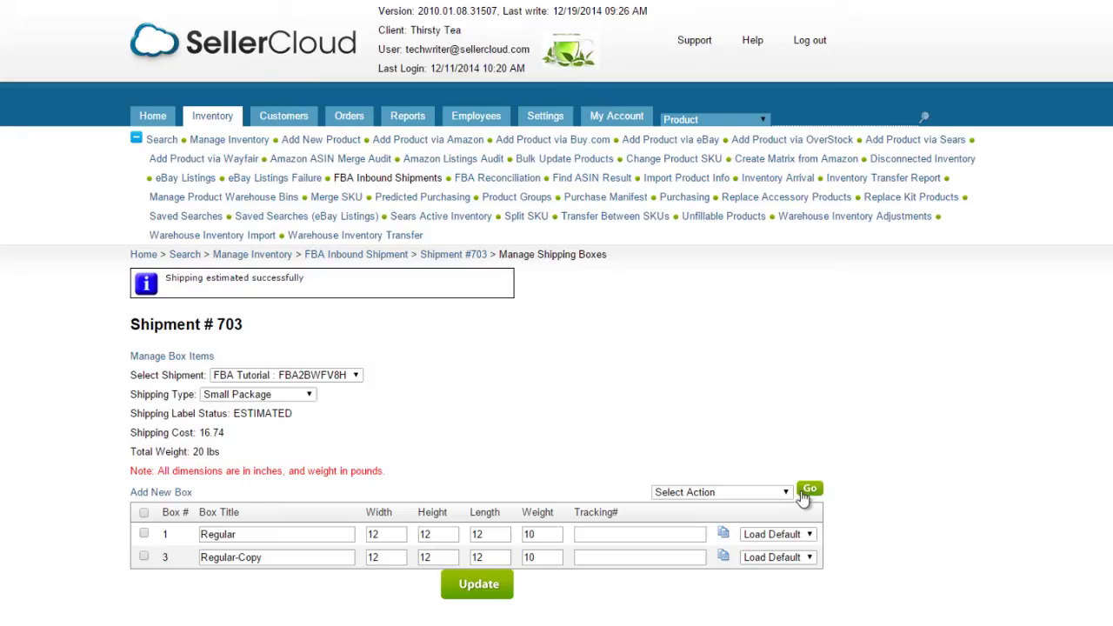
# - Confirm the shipping estimate for the boxes and choose Print Shipping Labels as the following action
pyautogui.click(783, 493)
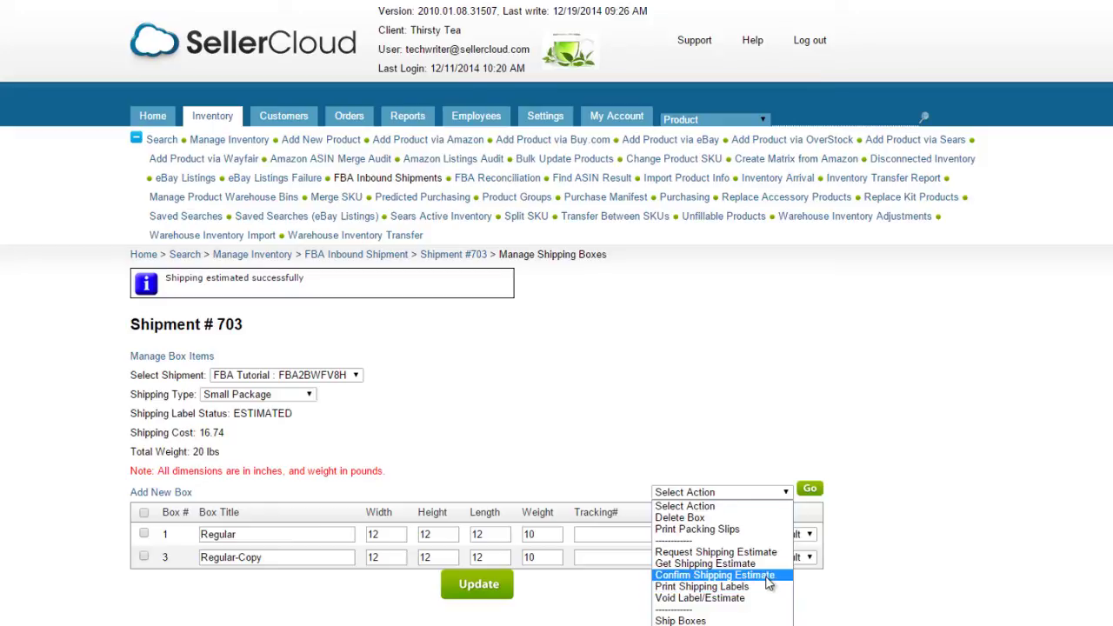
pyautogui.click(768, 576)
pyautogui.click(810, 489)
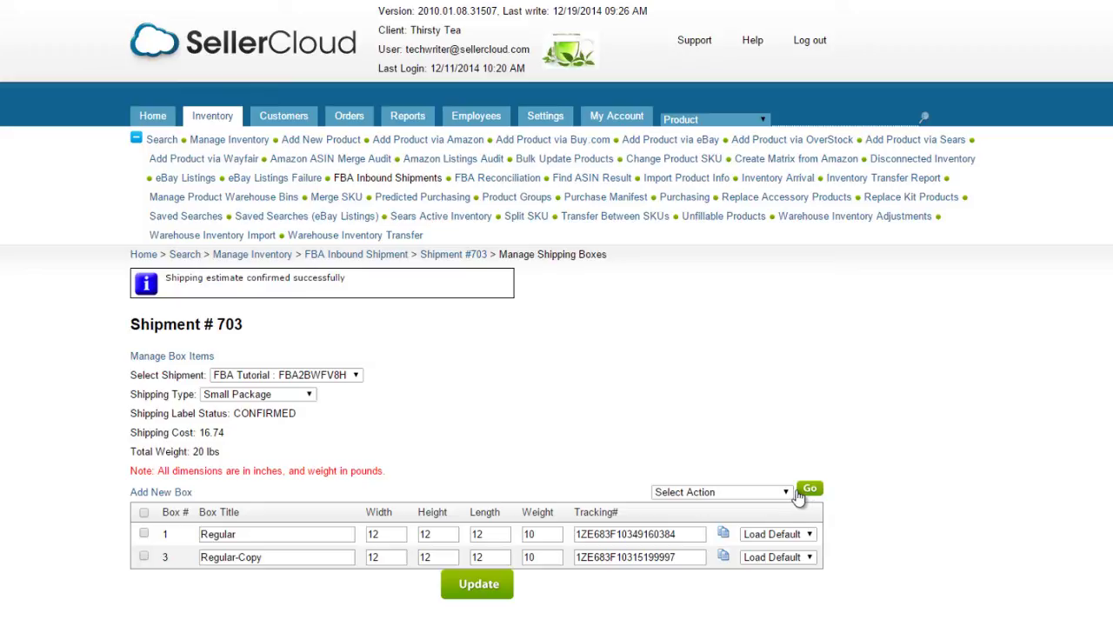
pyautogui.click(780, 492)
pyautogui.click(770, 586)
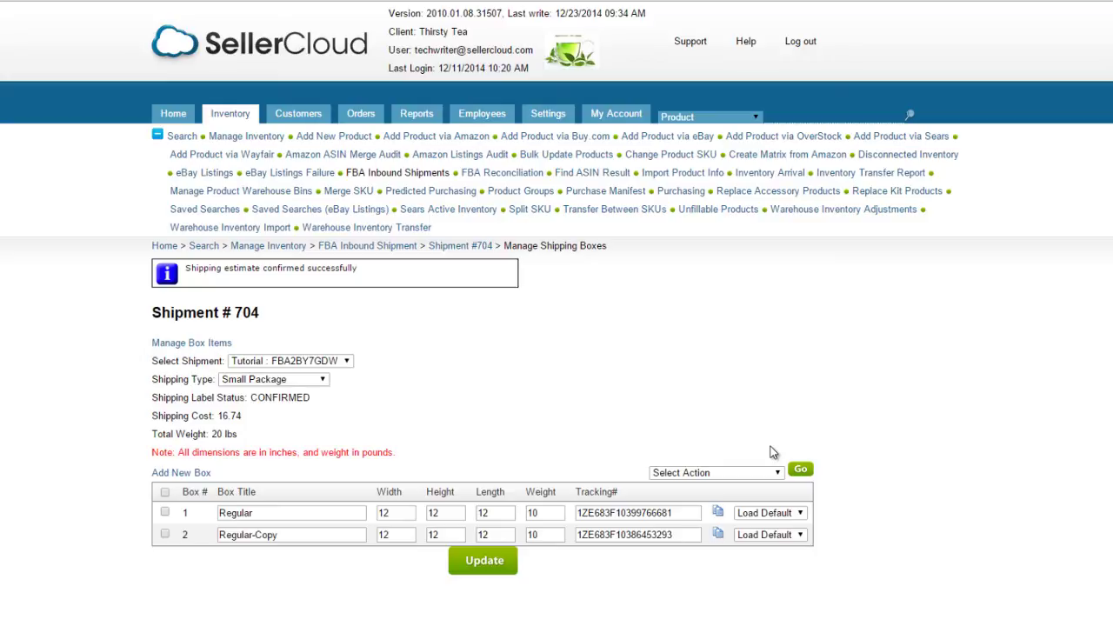
# - Run Ship Boxes for the Tutorial package of shipment #704
pyautogui.click(774, 473)
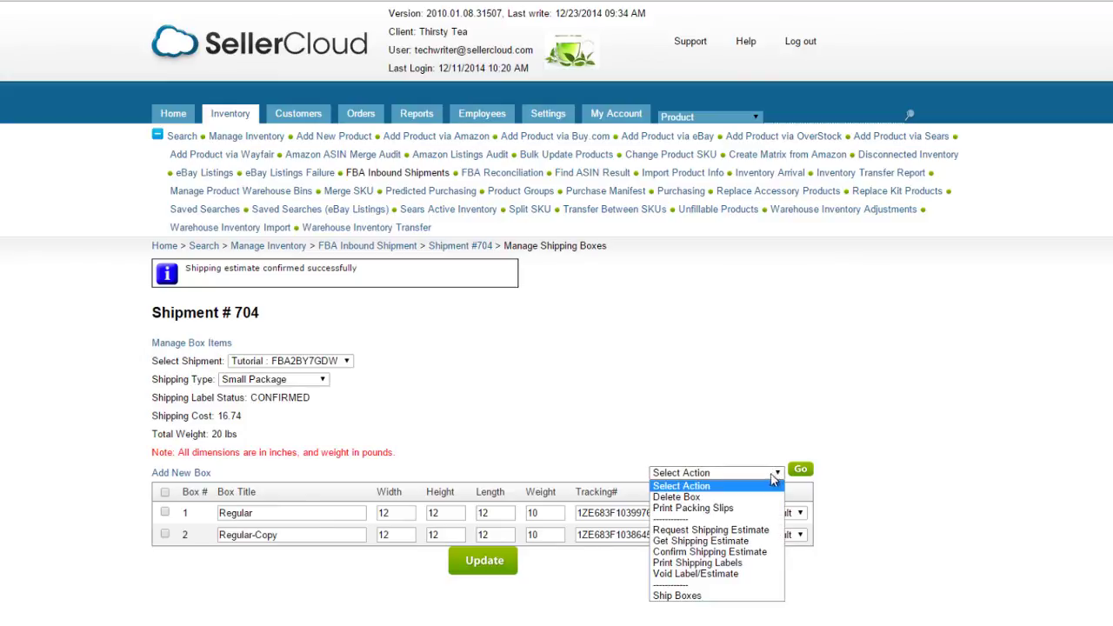
pyautogui.click(715, 597)
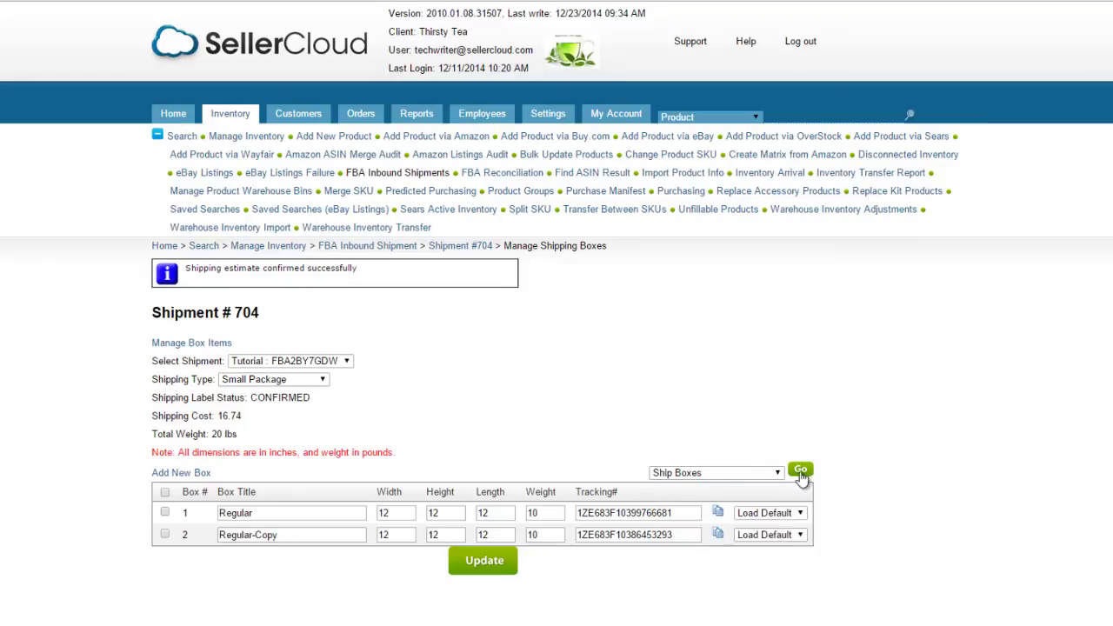
pyautogui.click(801, 471)
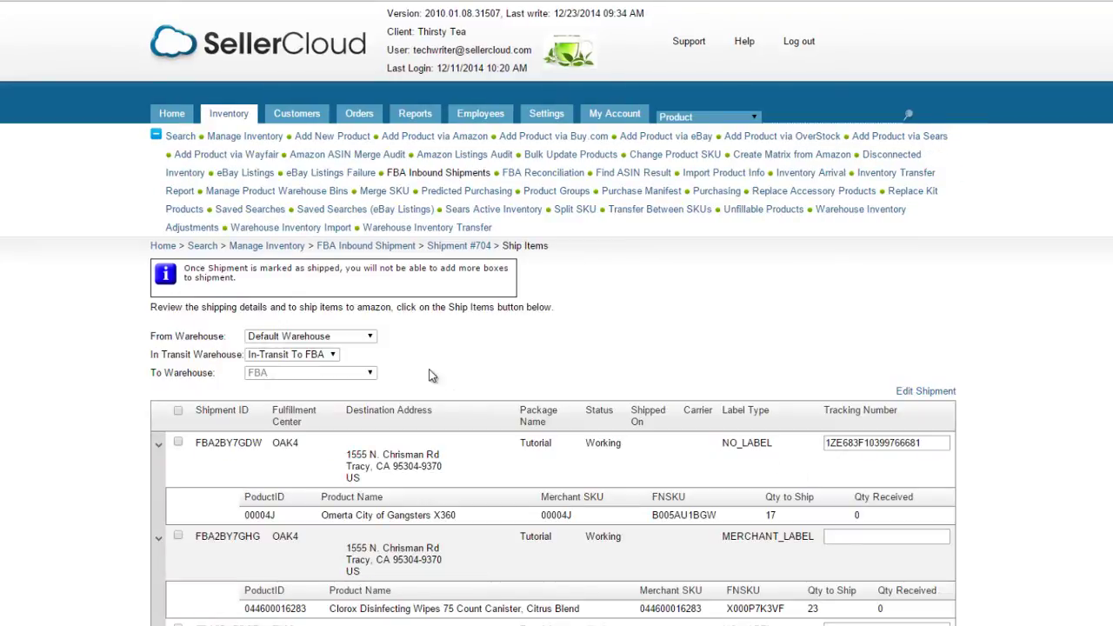
# - Check the source warehouse choices, keeping Default Warehouse, and open the Default FBA Shipment Interim Warehouse choices in the client settings
pyautogui.click(368, 338)
pyautogui.click(369, 348)
pyautogui.click(383, 355)
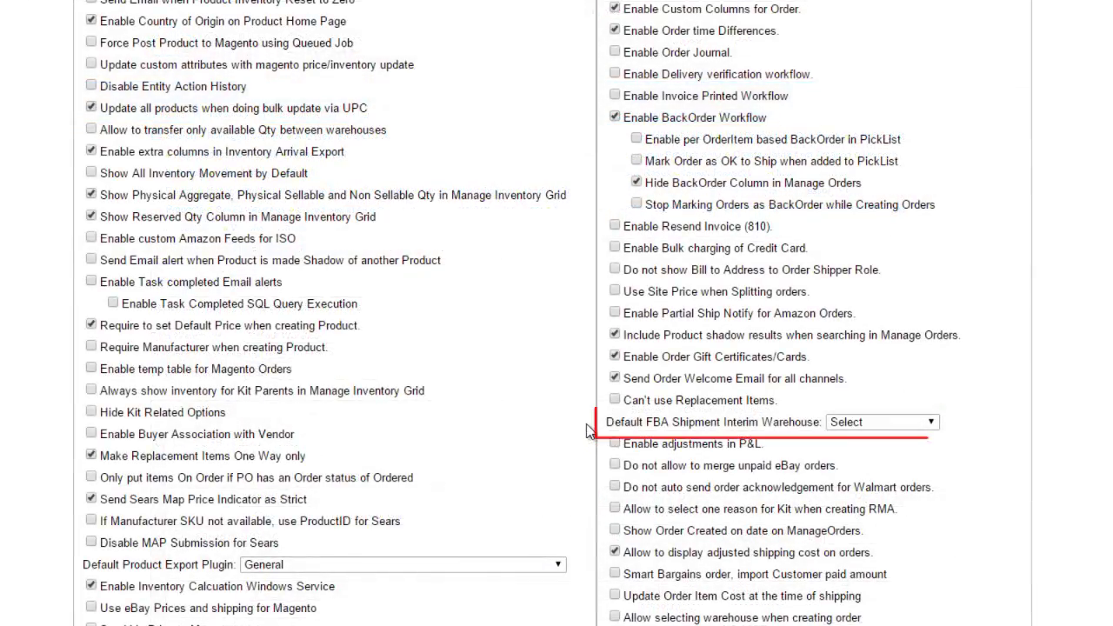
pyautogui.click(919, 424)
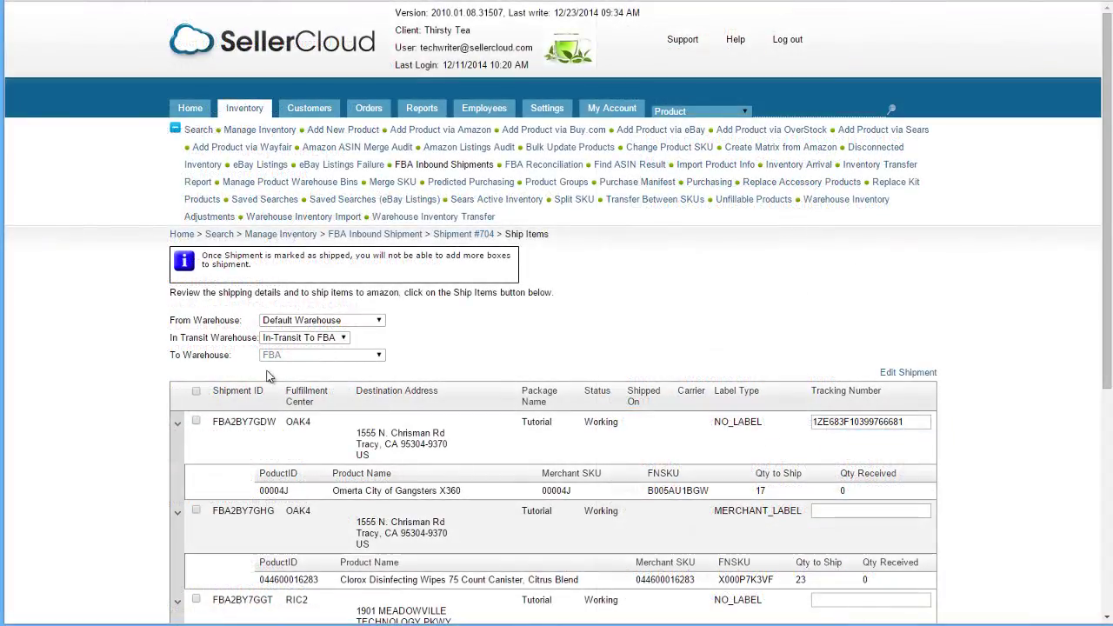
# - Select the first Tutorial package, holding 17 Omerta City of Gangsters units for OAK4, and ship its items
pyautogui.click(195, 422)
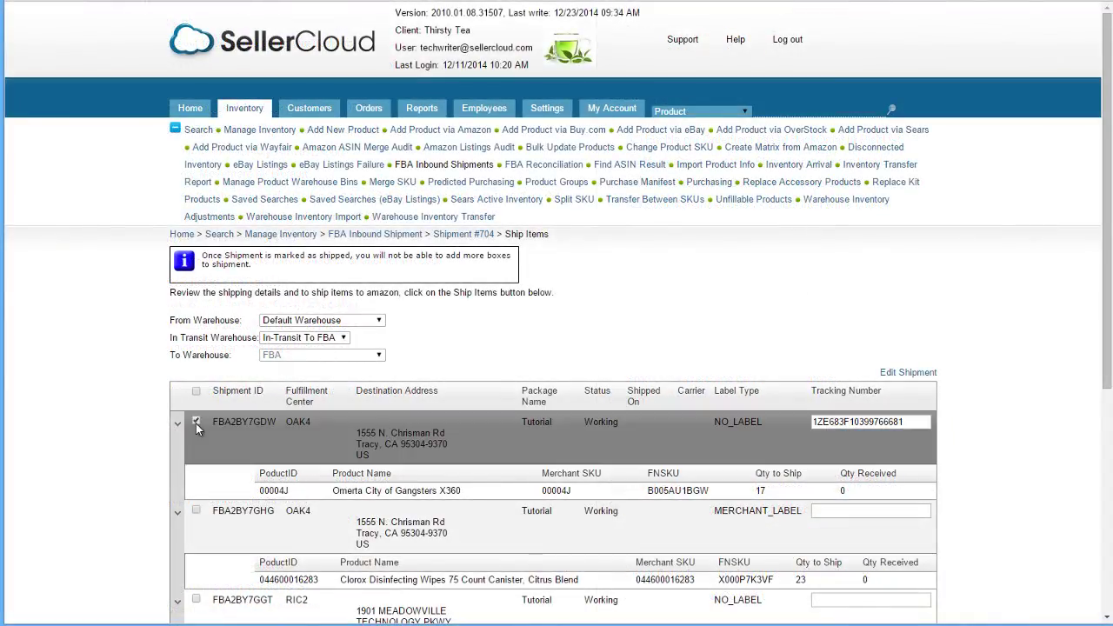
pyautogui.scroll(-5, 365, 521)
pyautogui.click(529, 615)
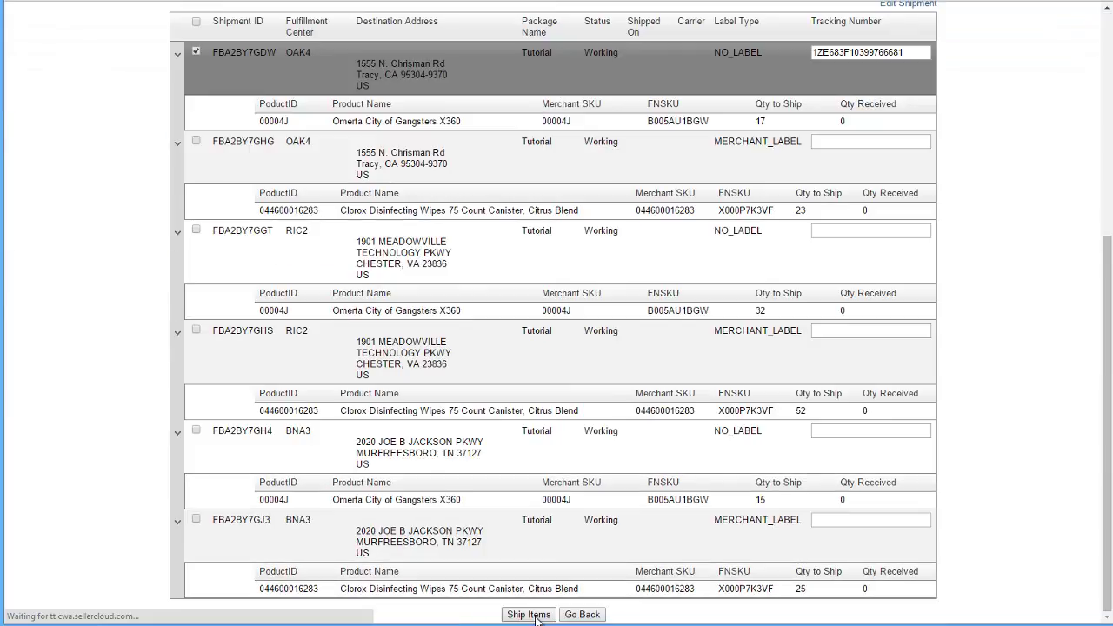